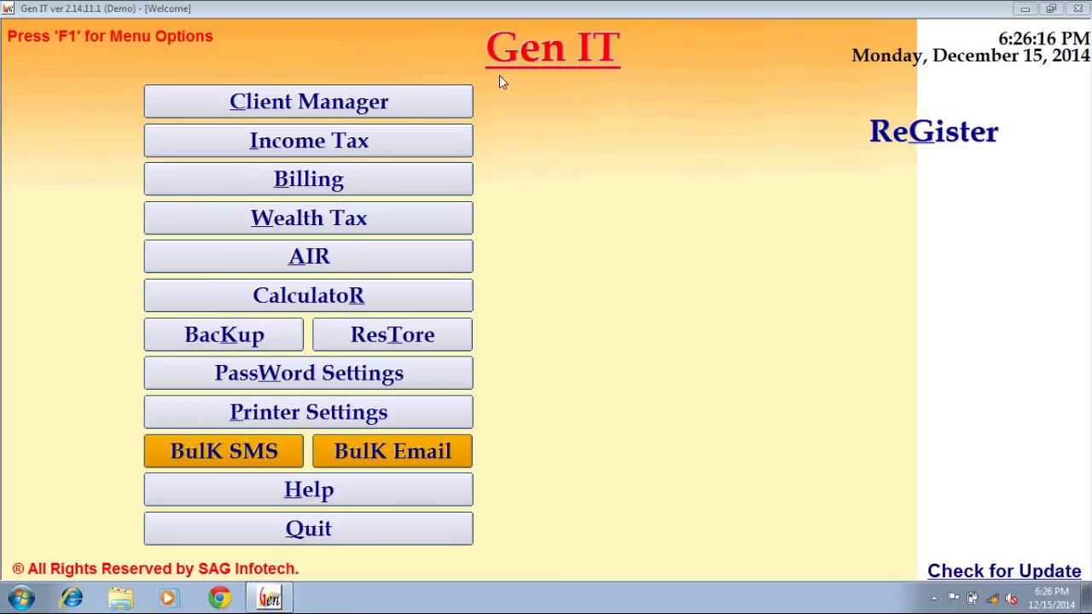
# Start a new Individual-status client in Client Manager, then choose Exit from the blank form
pyautogui.click(314, 109)
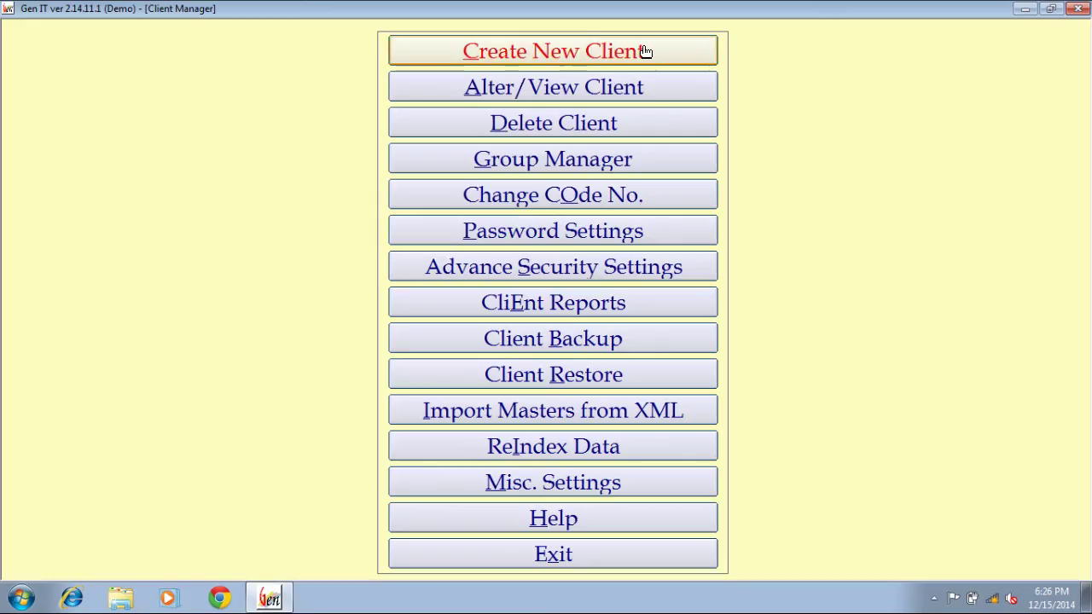
pyautogui.click(580, 50)
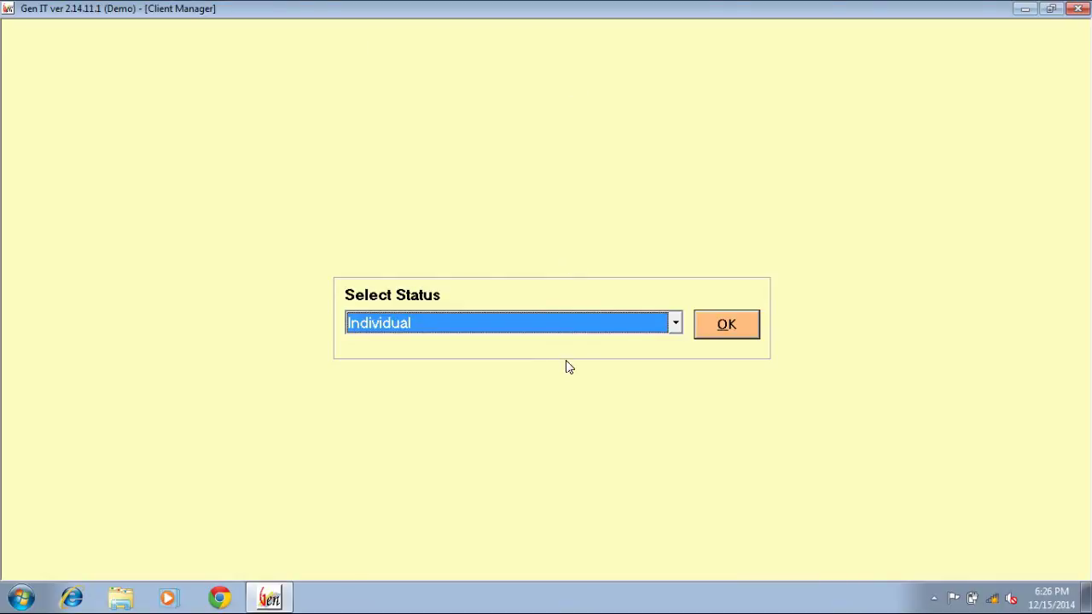
pyautogui.click(674, 322)
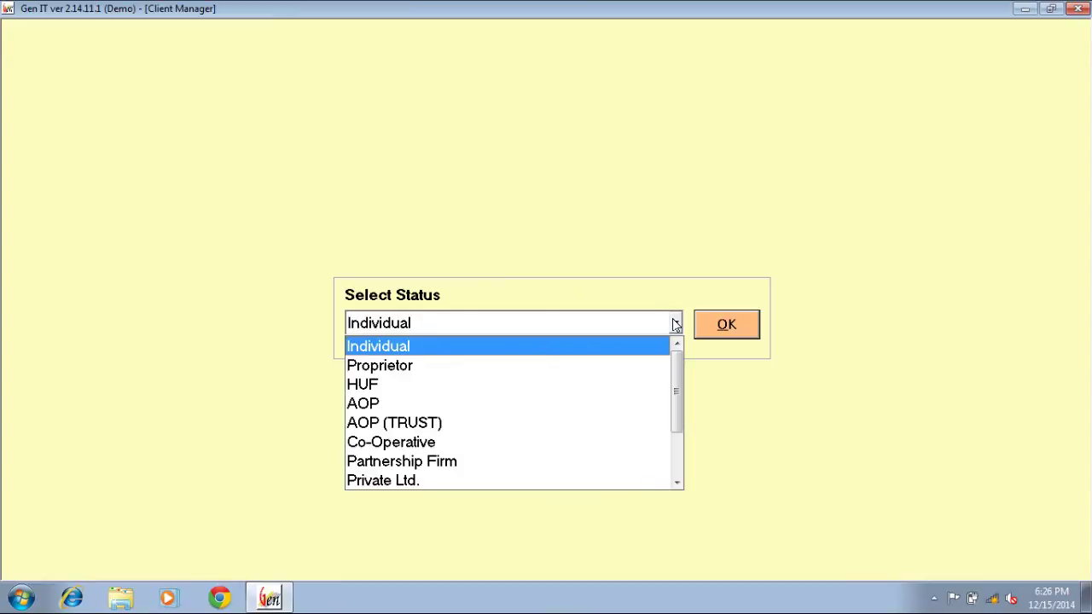
pyautogui.click(725, 329)
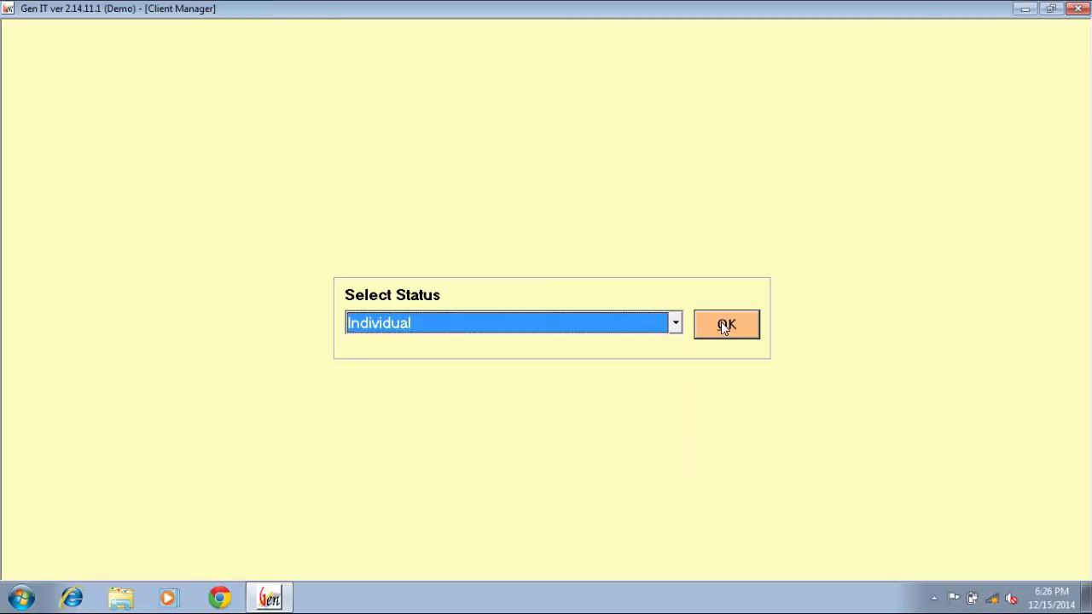
pyautogui.click(725, 327)
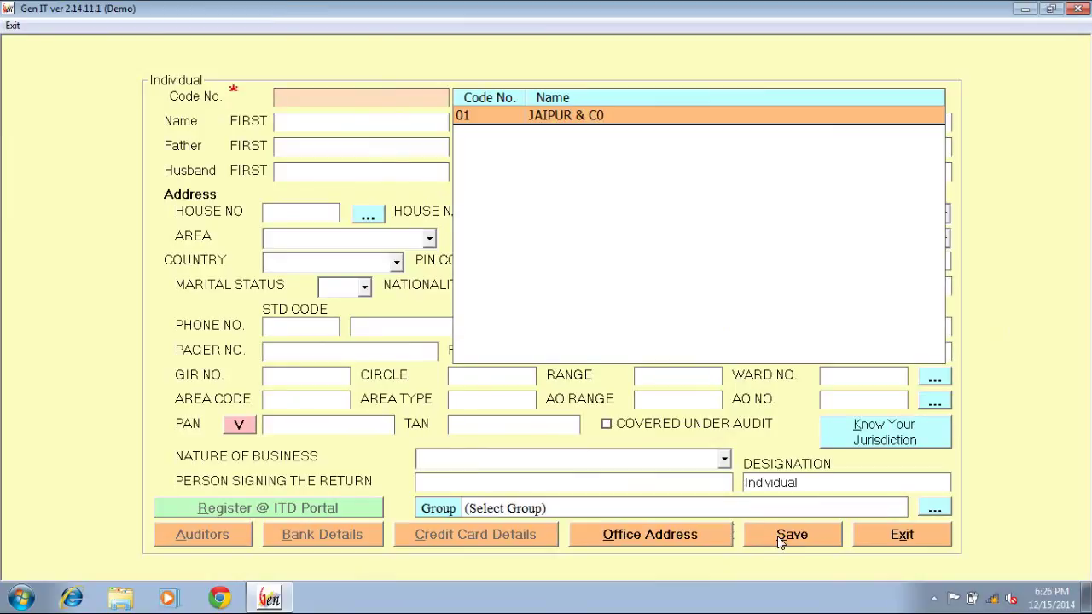
pyautogui.click(13, 26)
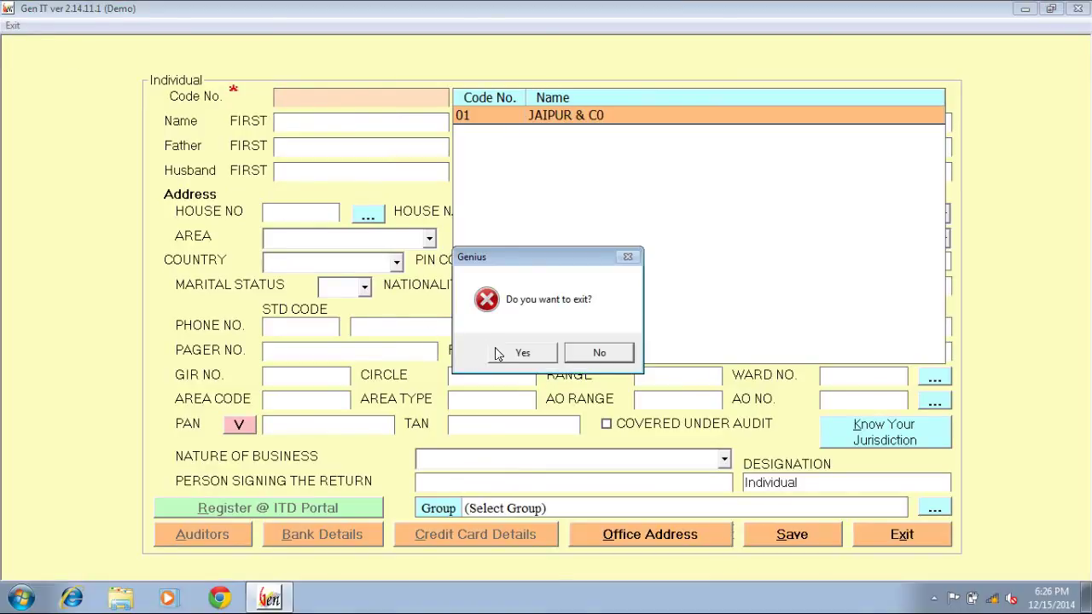
# Confirm exiting the new form, then open and close JAIPUR & C0's saved client record
pyautogui.click(522, 353)
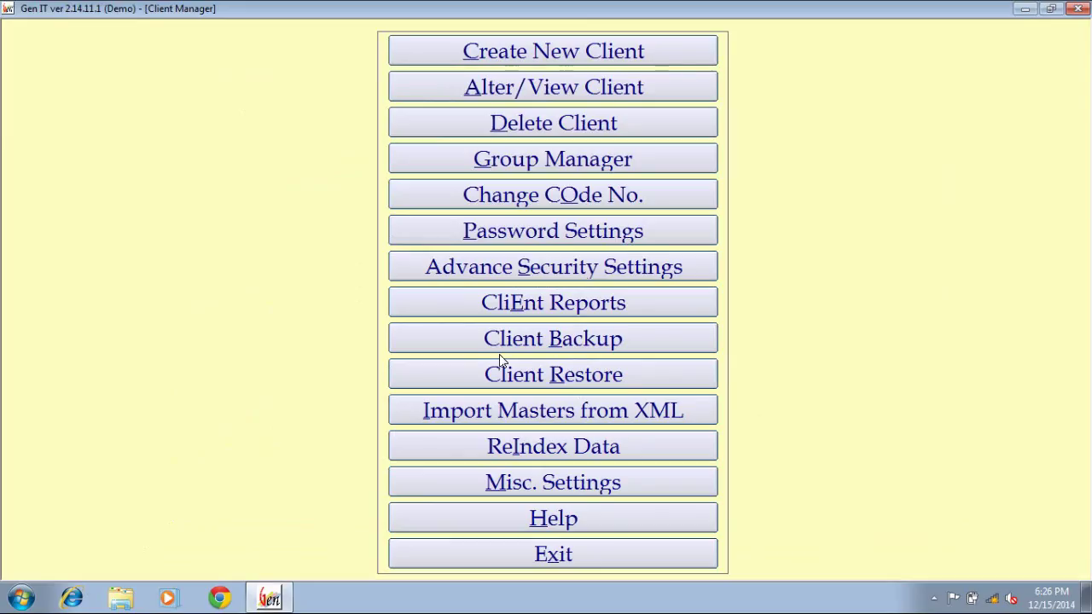
pyautogui.click(486, 97)
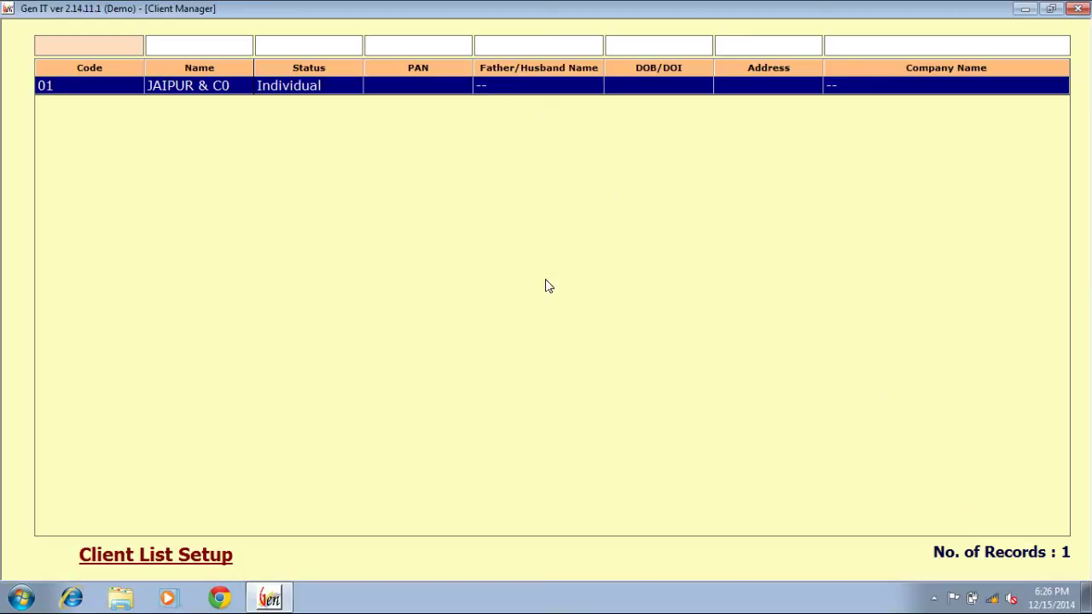
pyautogui.doubleClick(202, 93)
pyautogui.click(640, 89)
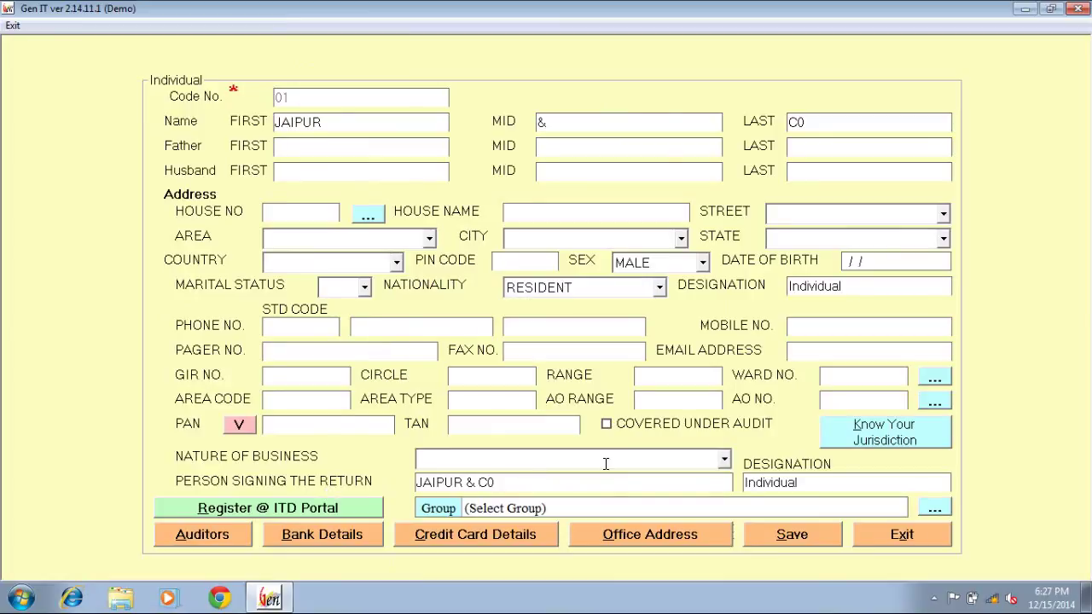
pyautogui.press('Escape')
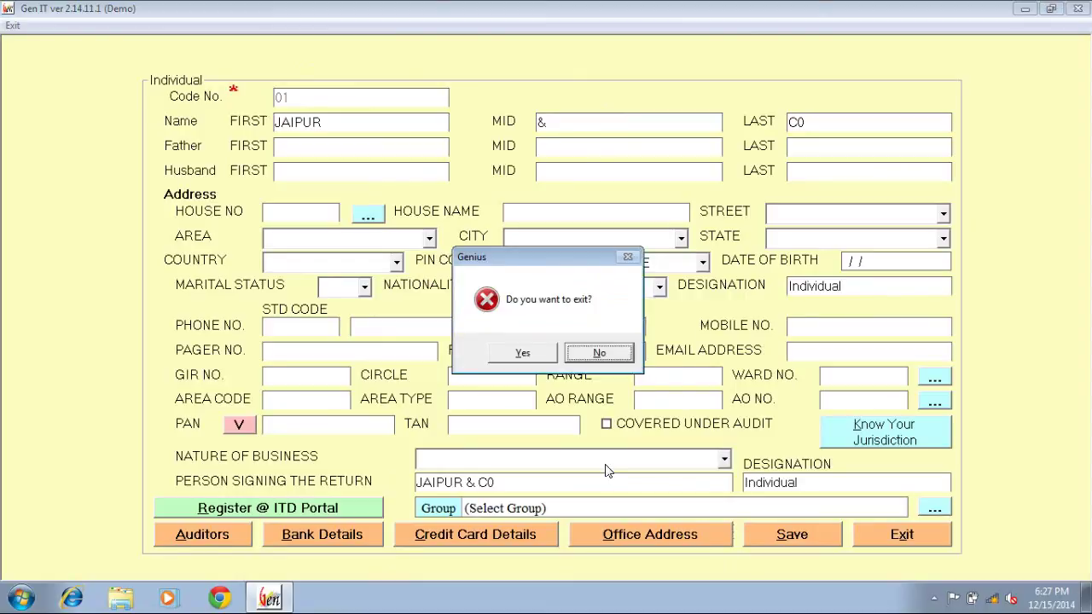
pyautogui.click(515, 352)
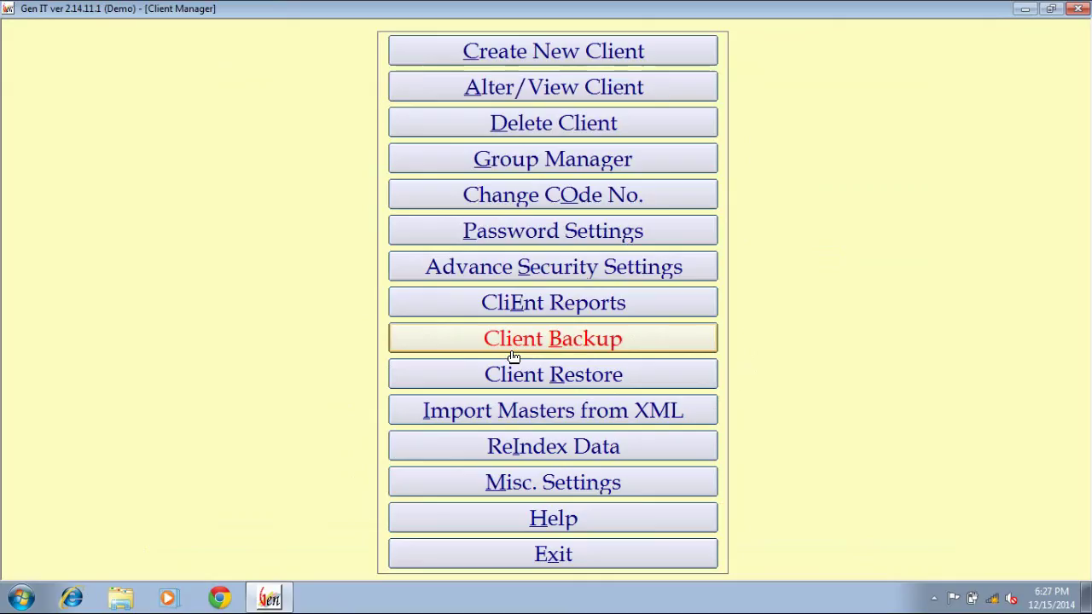
pyautogui.click(588, 128)
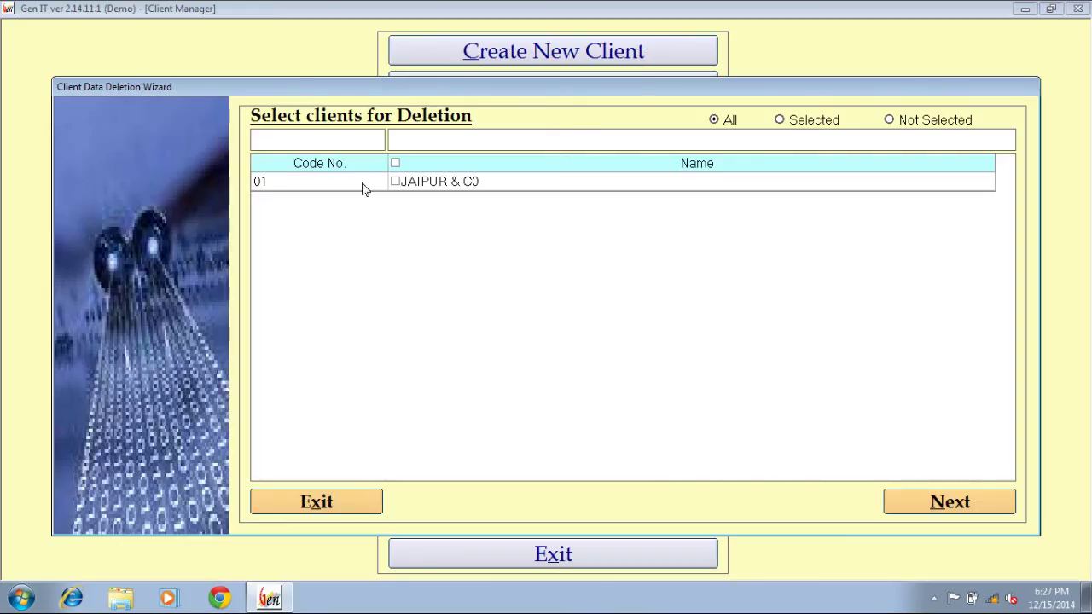
pyautogui.click(413, 186)
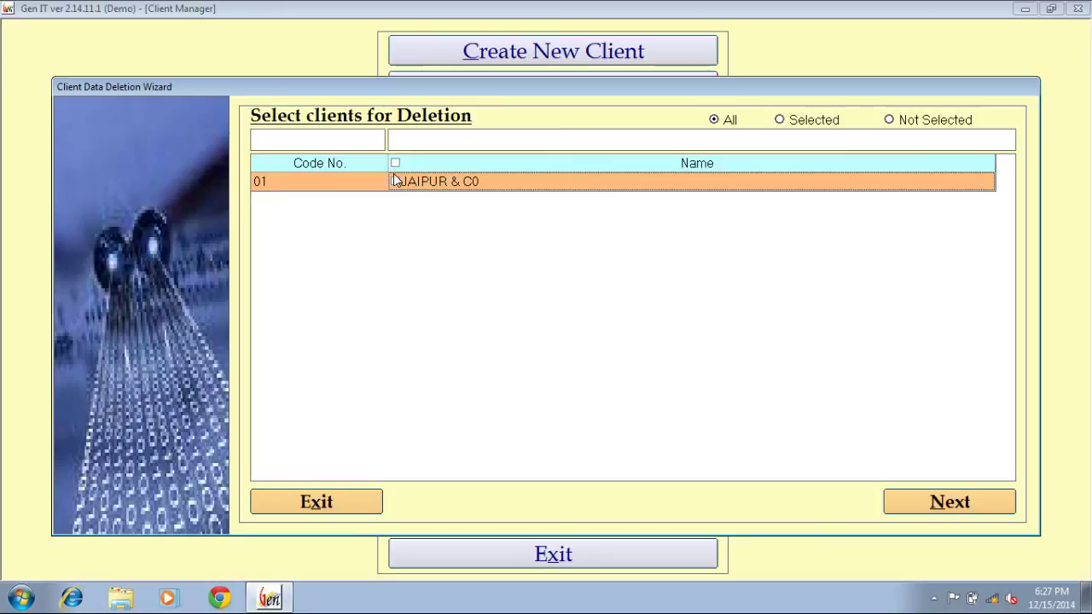
pyautogui.click(395, 181)
pyautogui.click(970, 505)
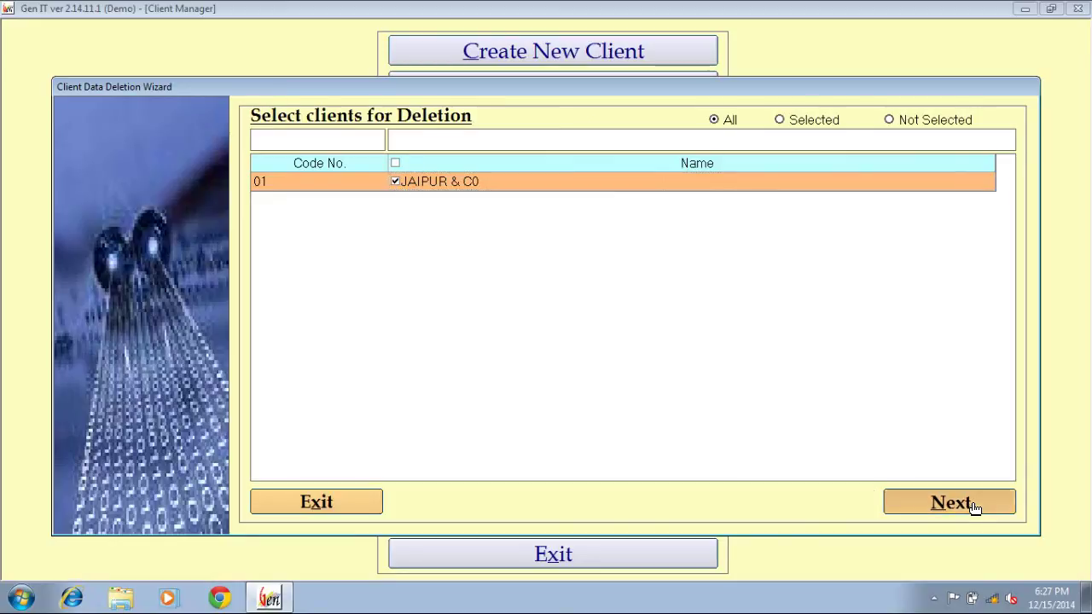
pyautogui.click(480, 168)
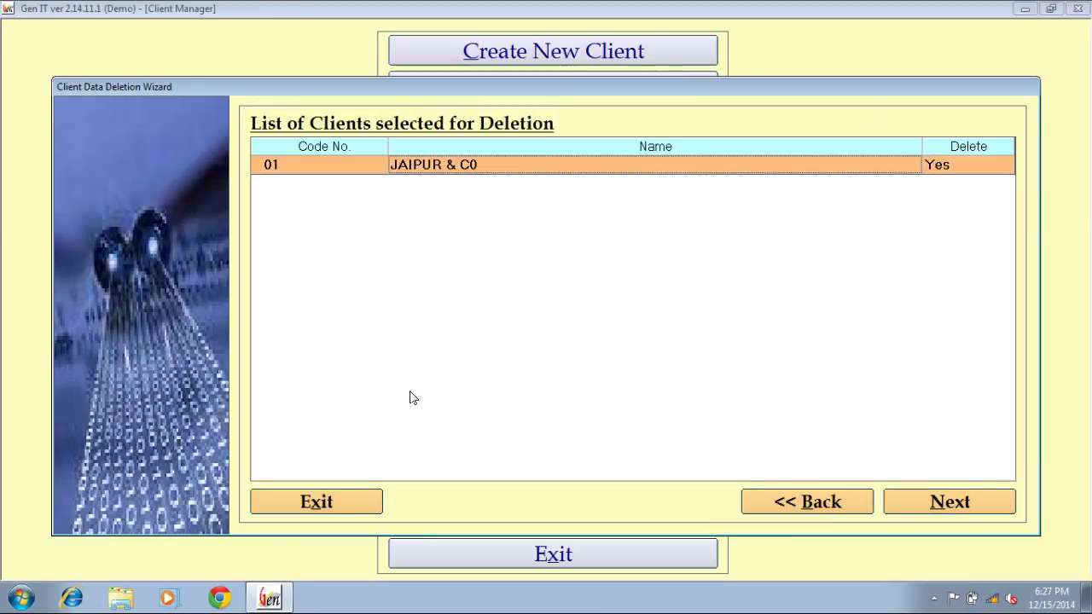
pyautogui.press('Escape')
pyautogui.click(535, 354)
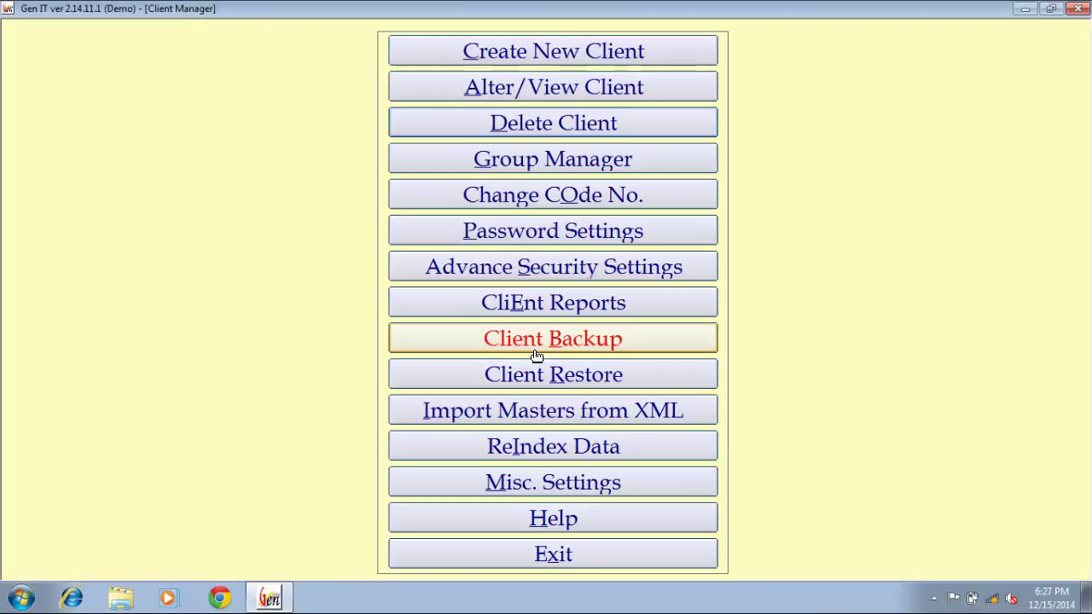
pyautogui.click(588, 159)
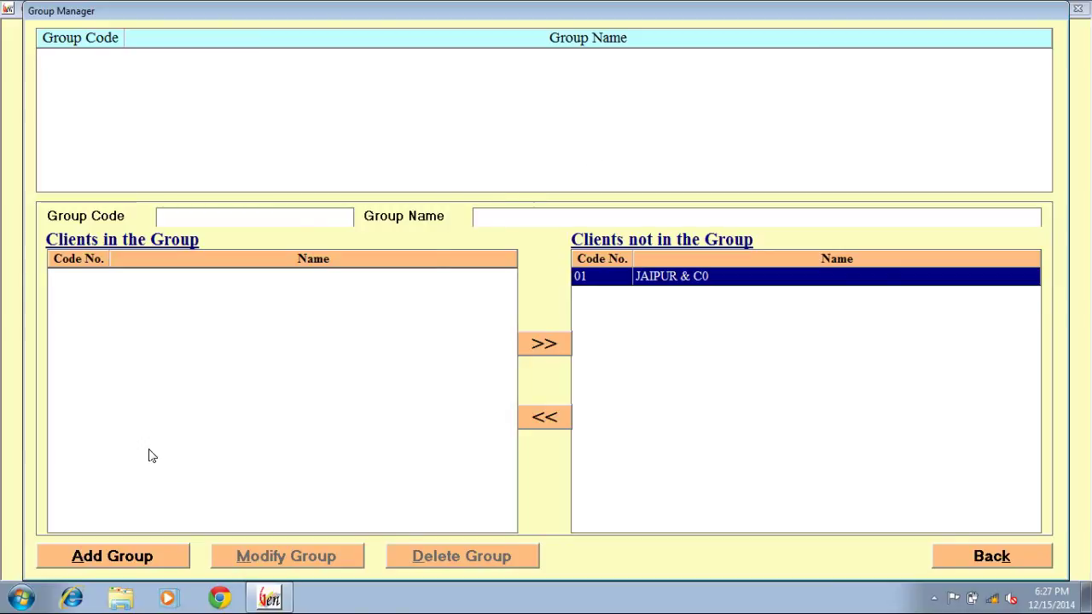
pyautogui.click(100, 558)
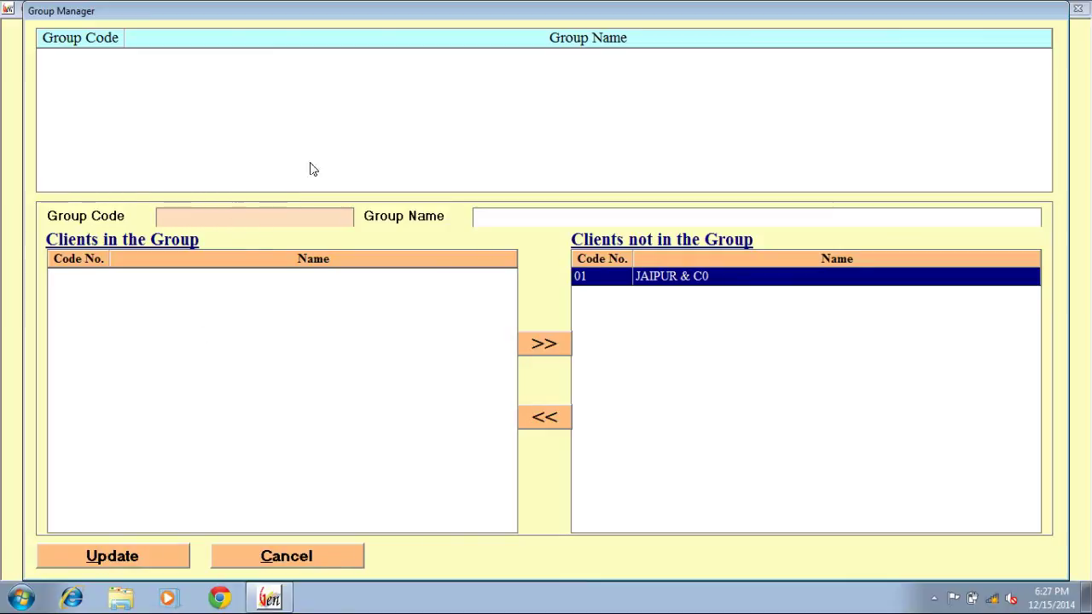
pyautogui.click(504, 219)
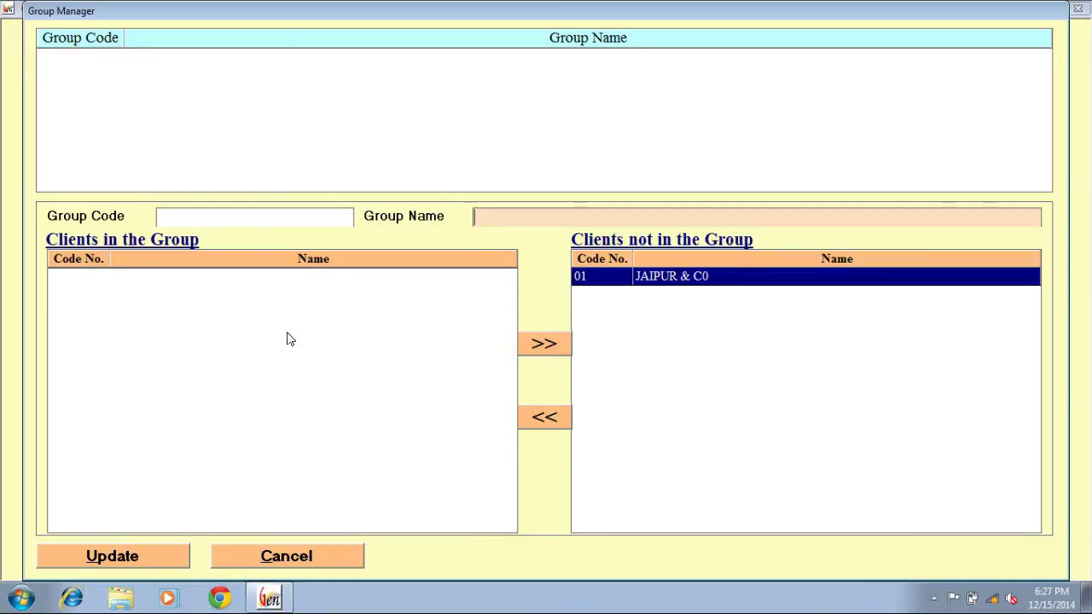
pyautogui.press('Escape')
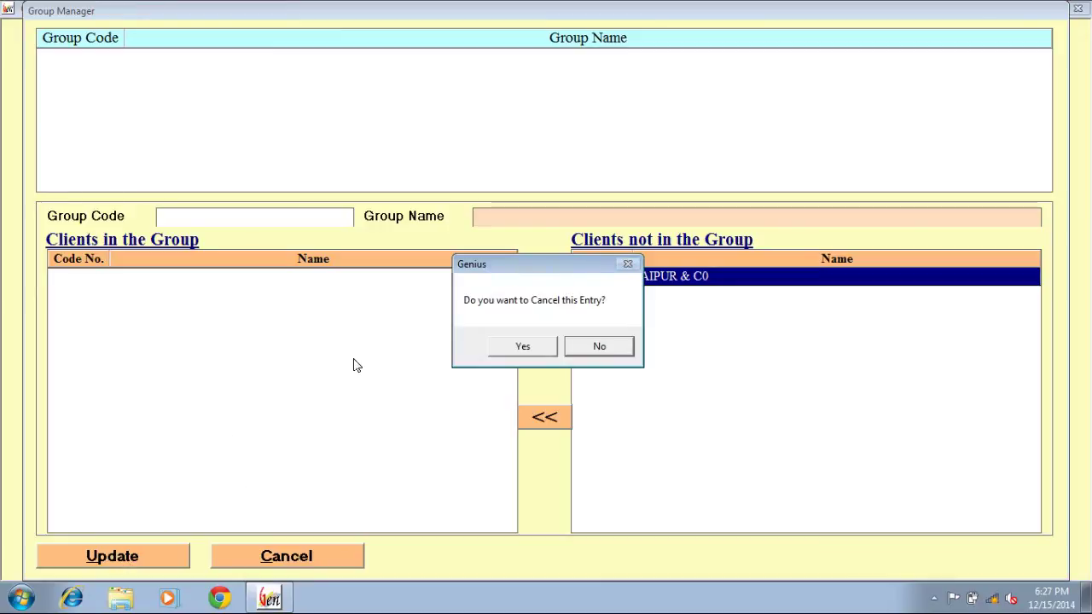
pyautogui.click(522, 345)
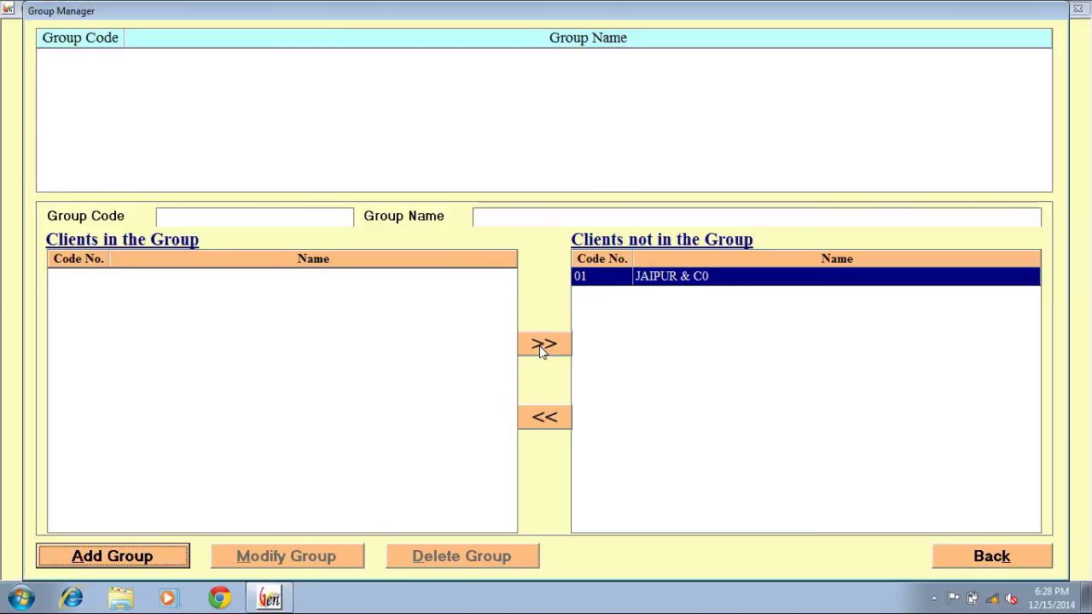
pyautogui.press('Escape')
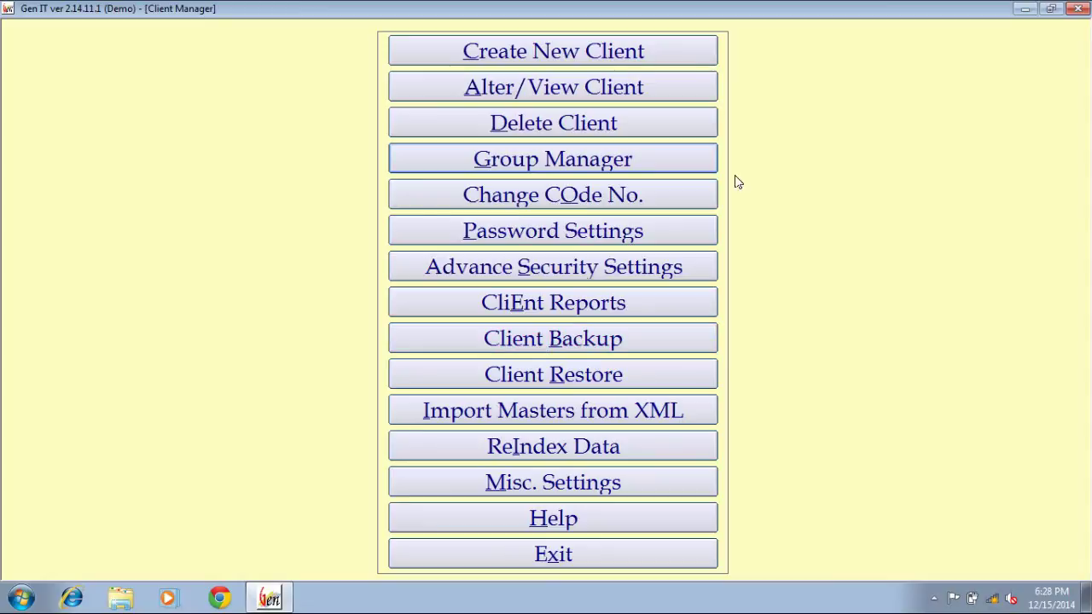
# Open Client Password Setting for client 01 and close it without saving any password
pyautogui.click(603, 232)
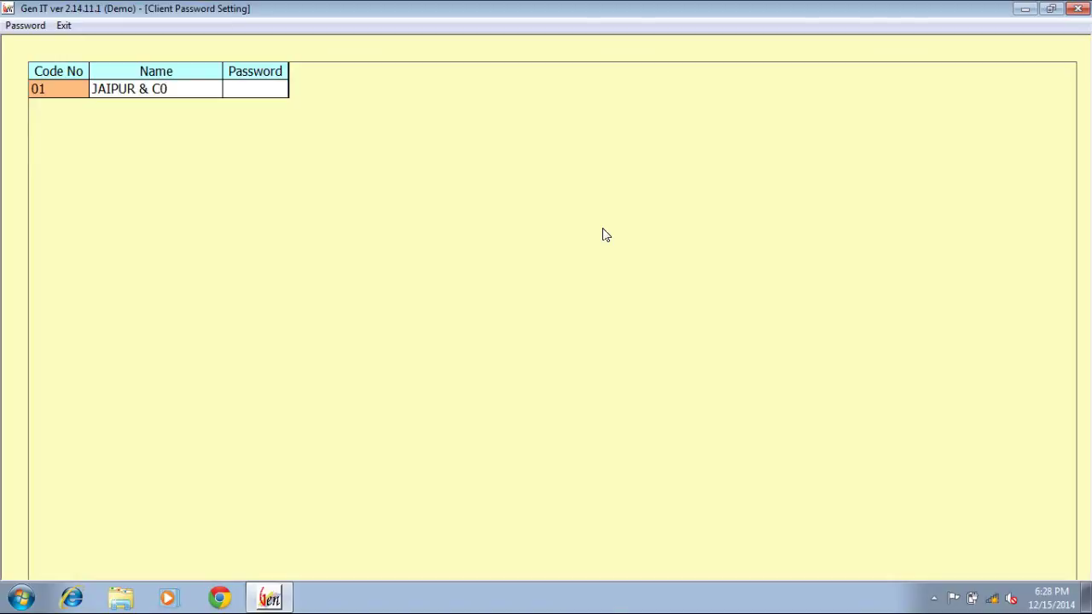
pyautogui.click(246, 88)
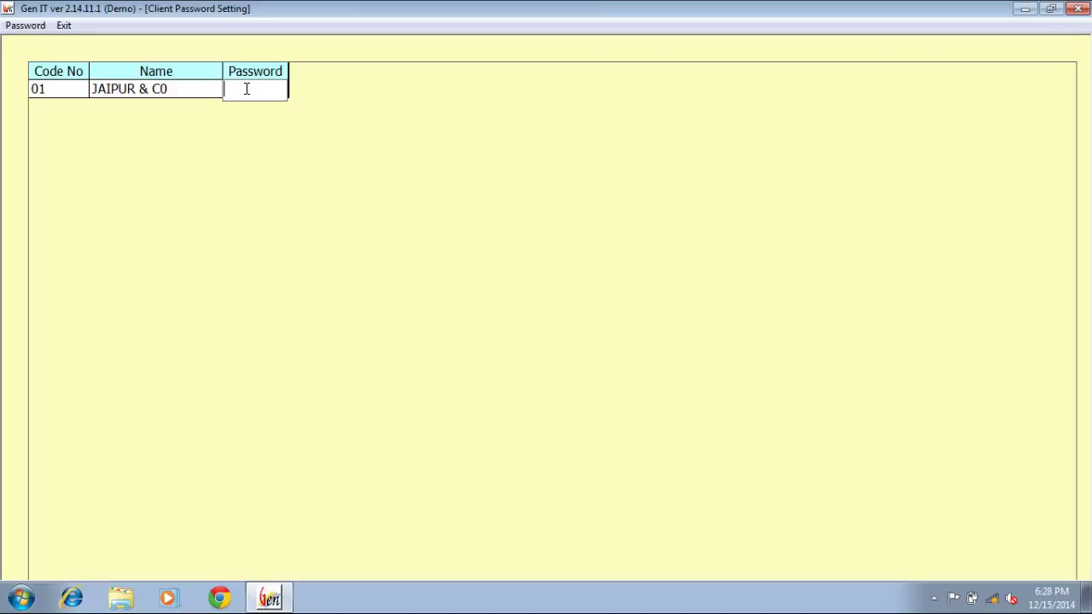
pyautogui.click(64, 27)
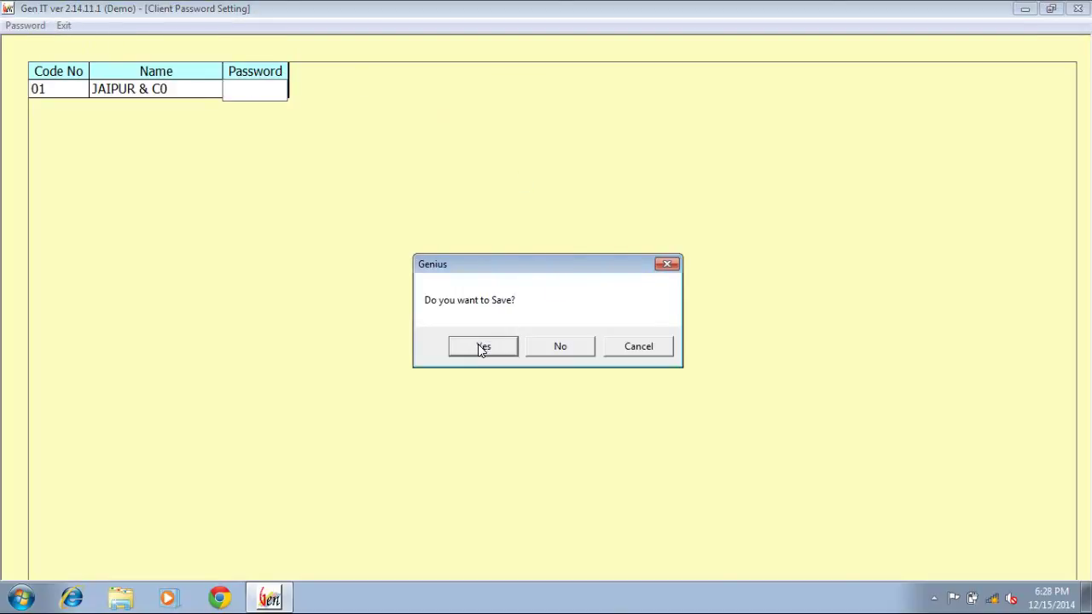
pyautogui.click(582, 346)
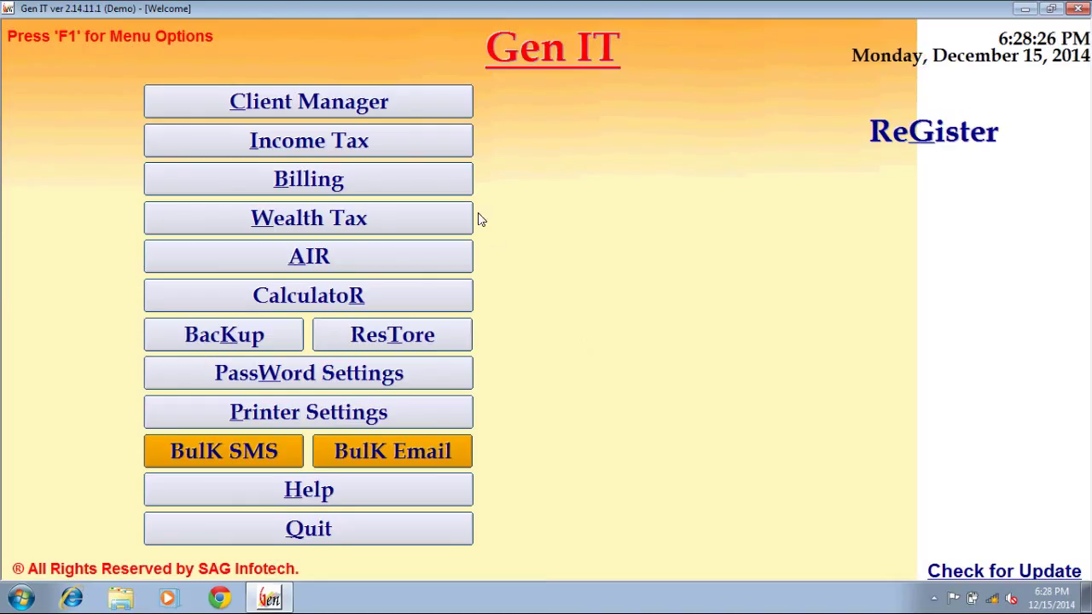
# Review the blank Advance Security Settings password fields in Client Manager and close them with Ok
pyautogui.click(322, 107)
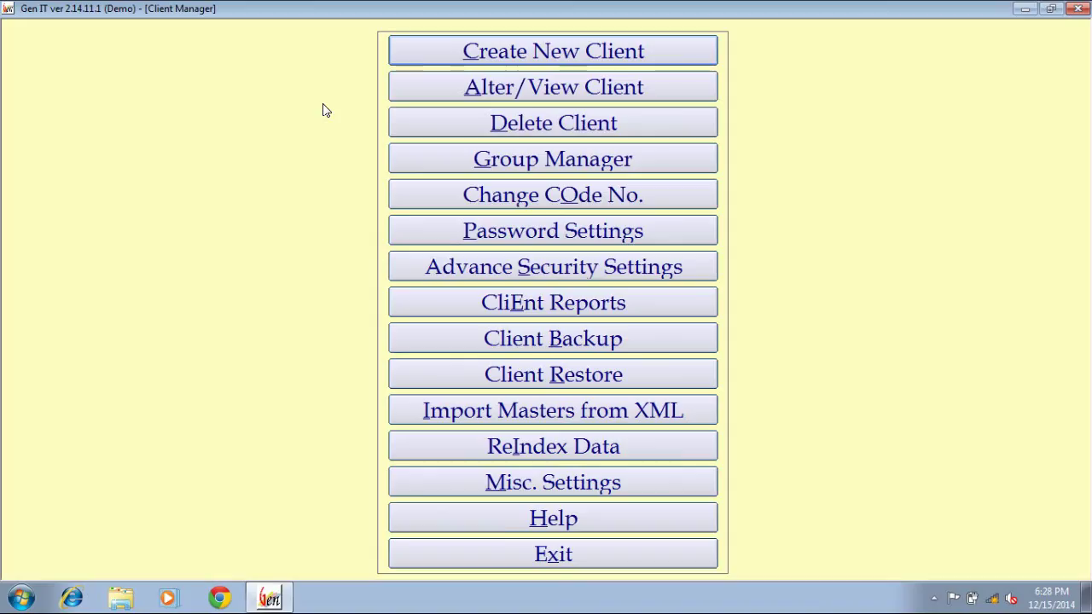
pyautogui.click(538, 270)
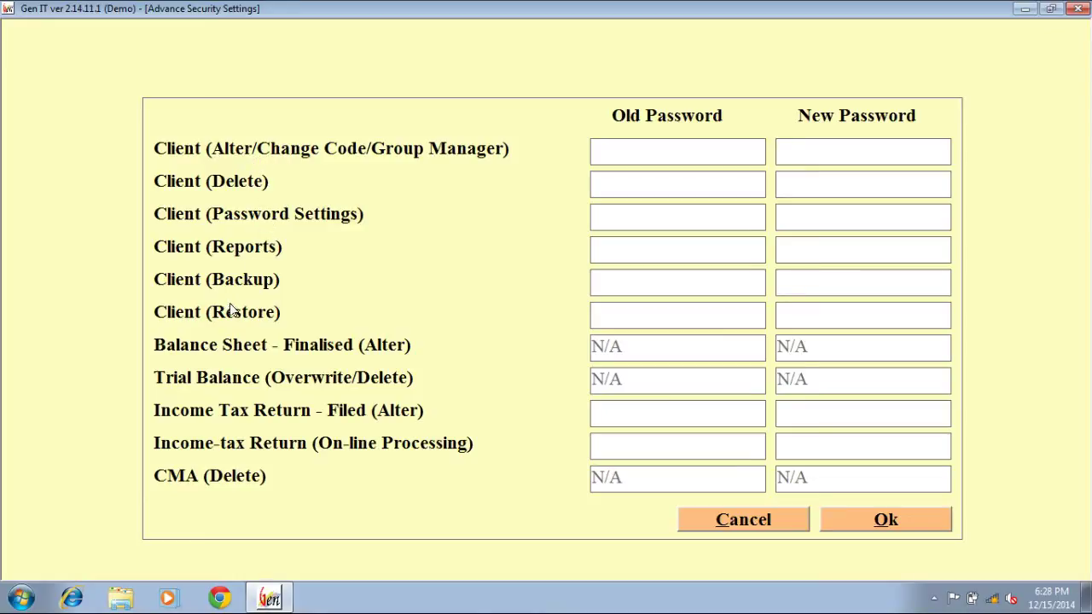
pyautogui.click(887, 521)
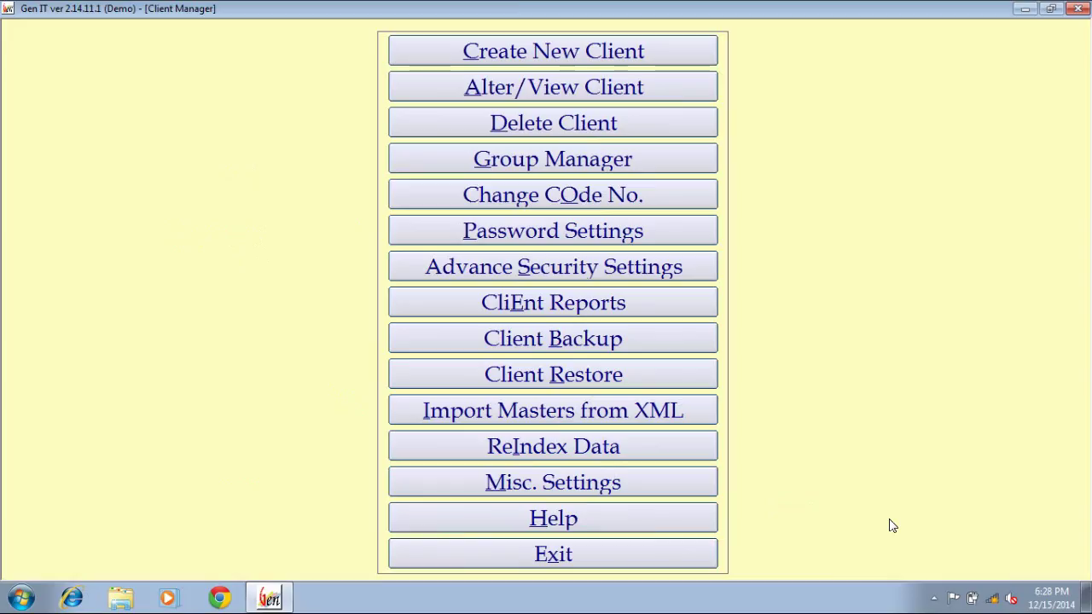
pyautogui.click(494, 312)
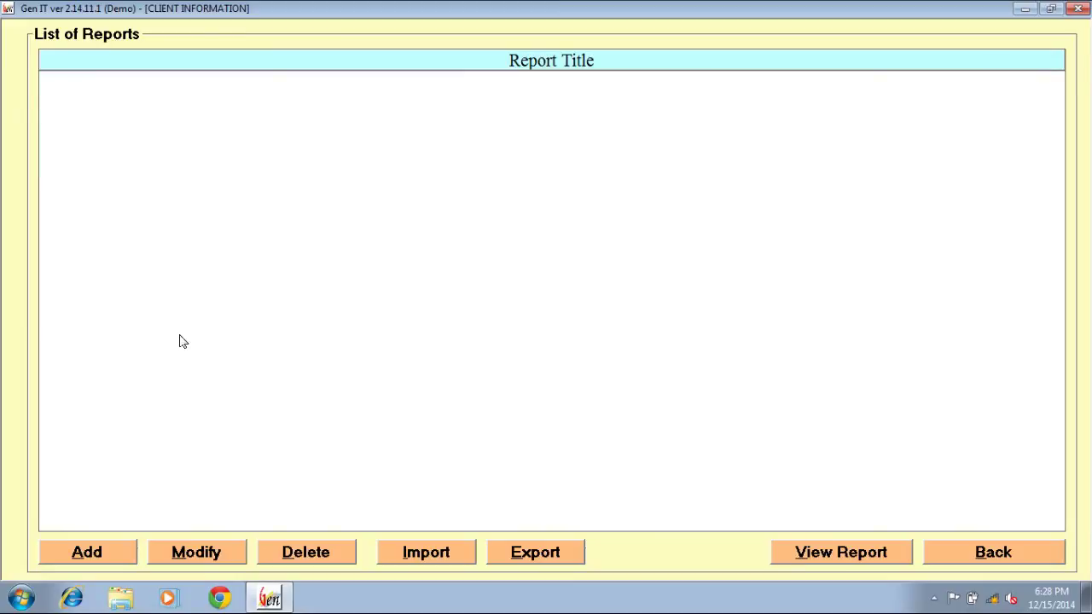
pyautogui.click(90, 560)
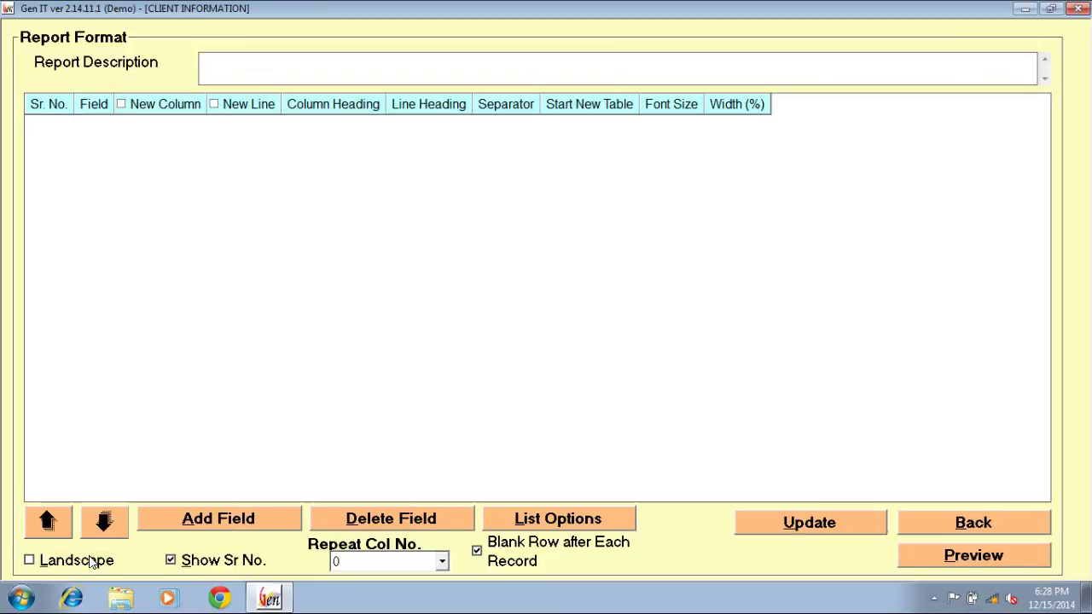
pyautogui.click(298, 67)
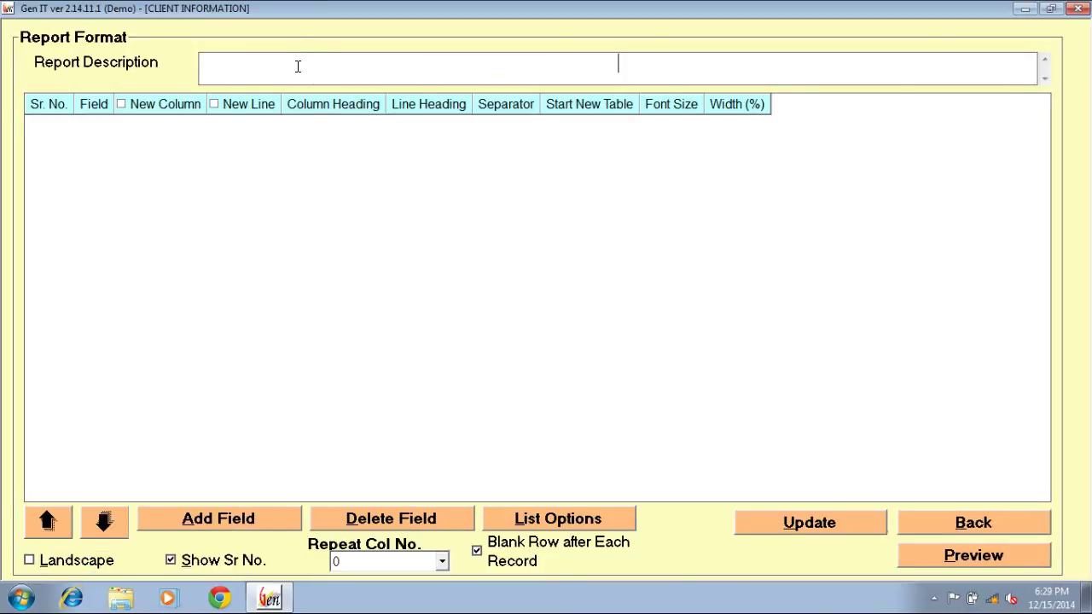
pyautogui.click(213, 523)
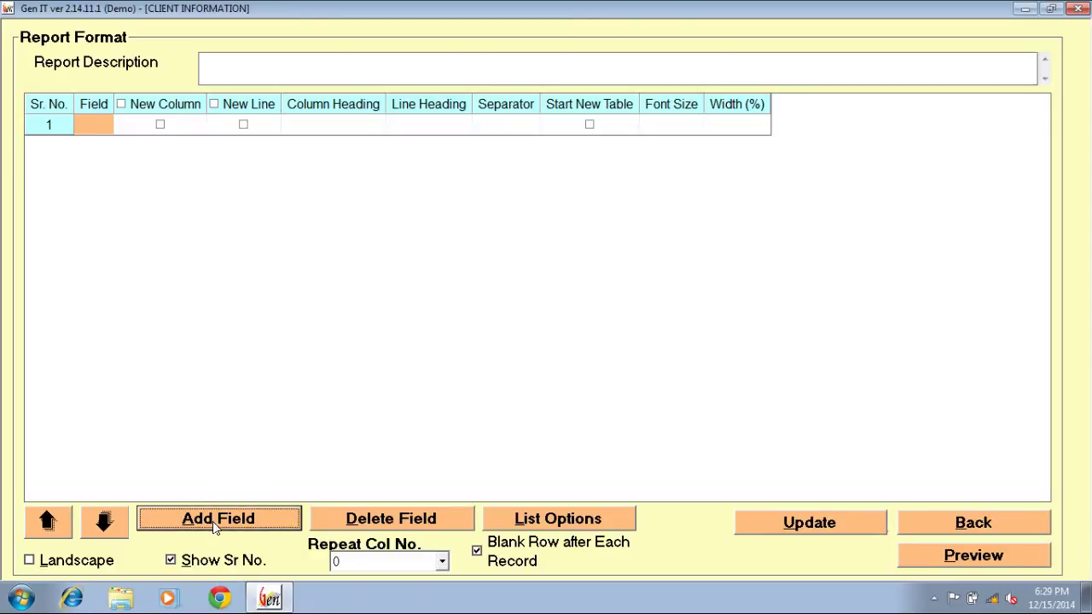
pyautogui.click(97, 125)
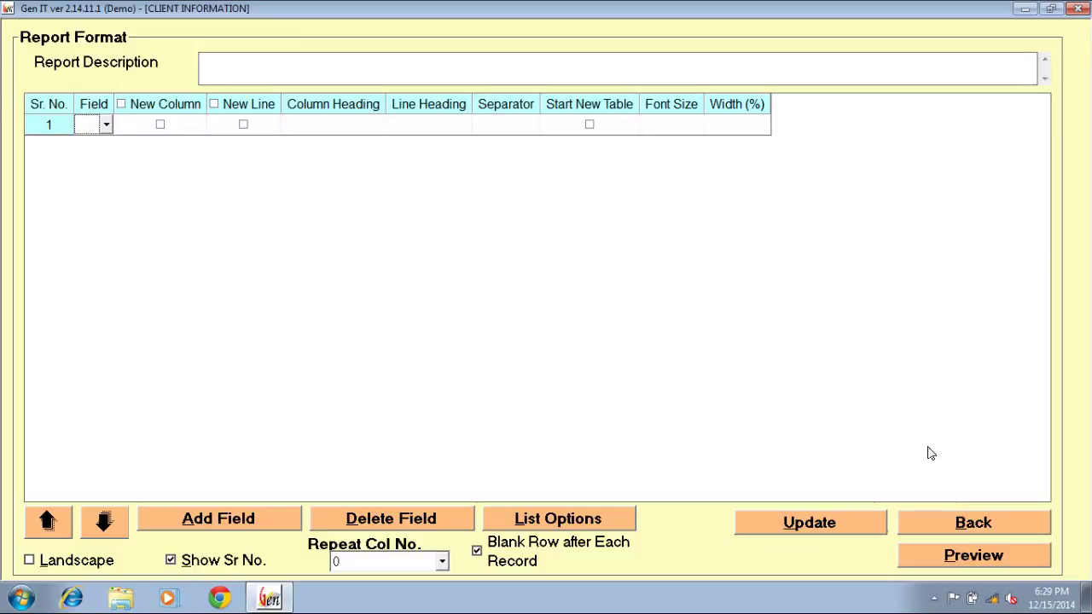
pyautogui.click(981, 555)
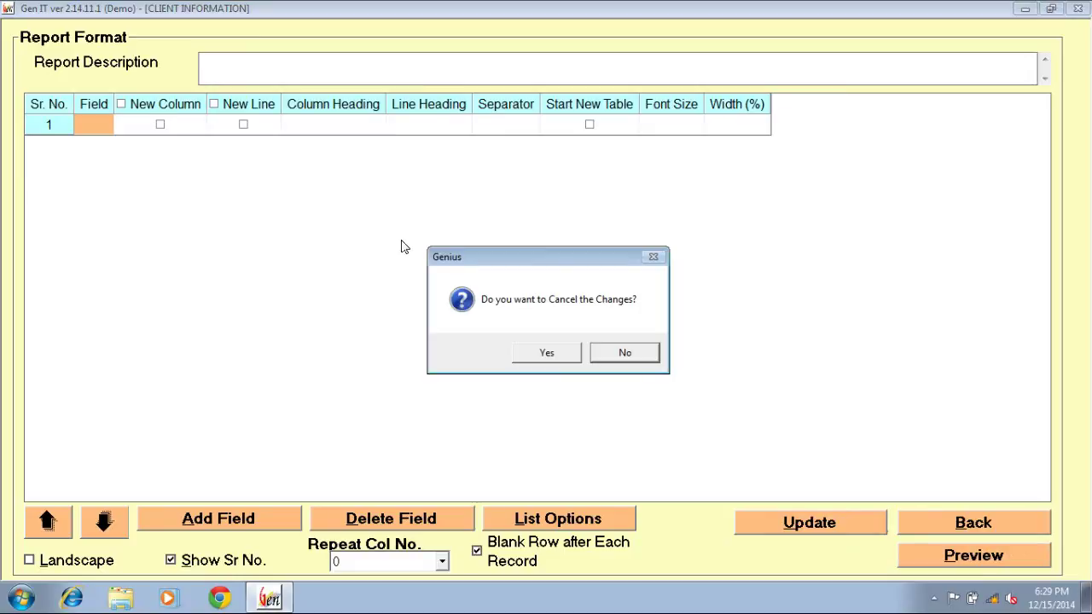
pyautogui.click(562, 359)
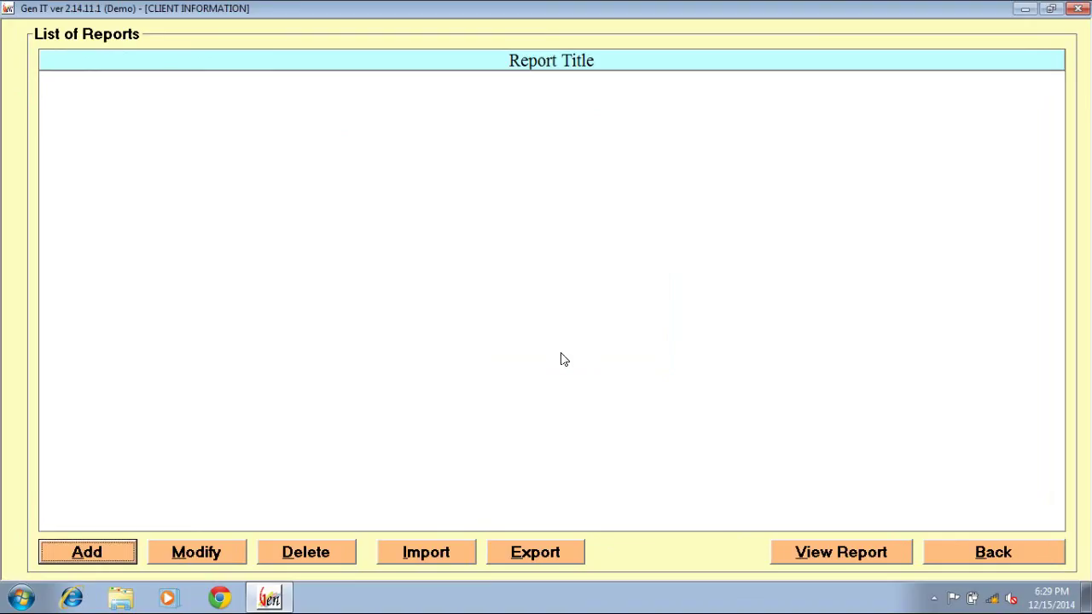
pyautogui.press('Escape')
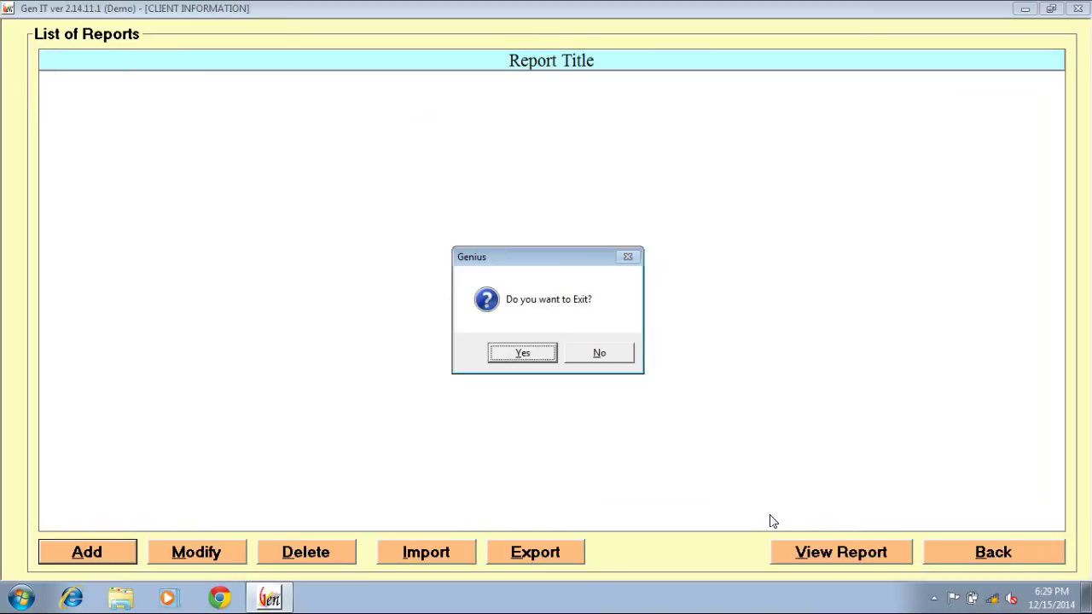
pyautogui.click(514, 356)
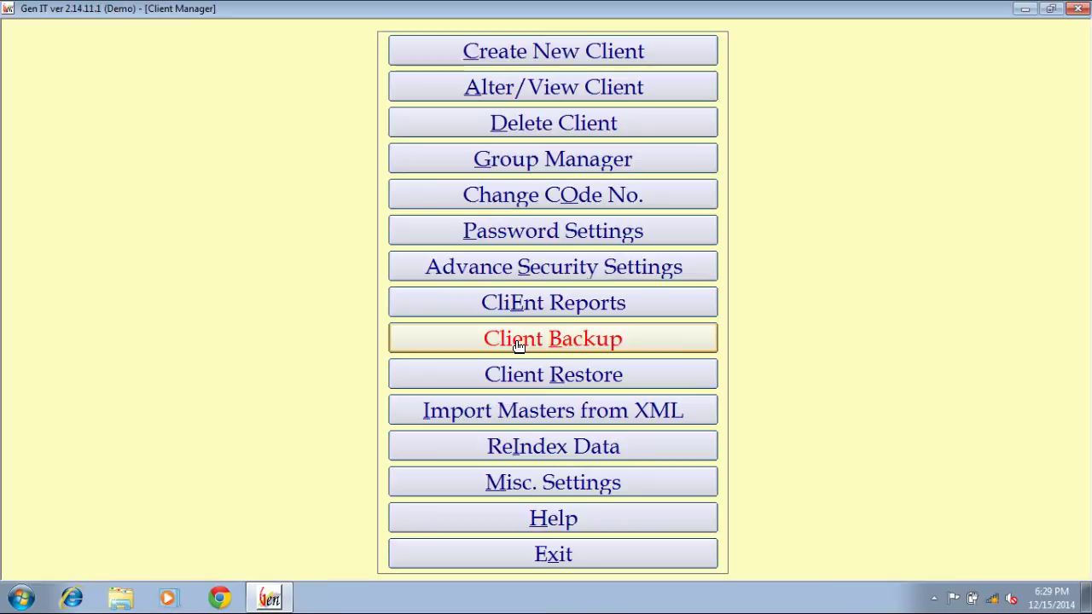
pyautogui.click(518, 341)
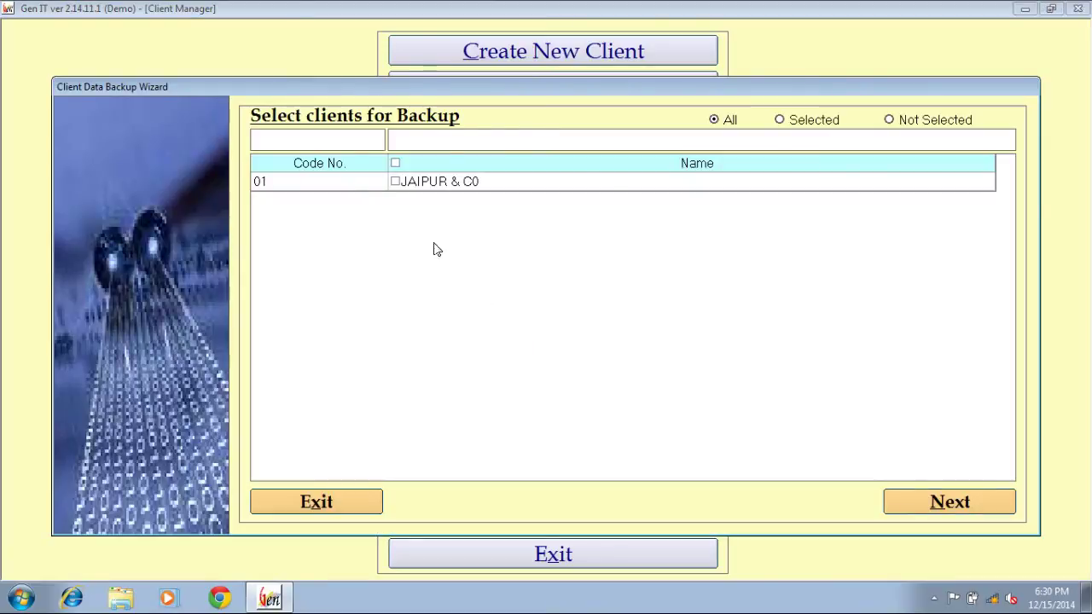
pyautogui.click(416, 184)
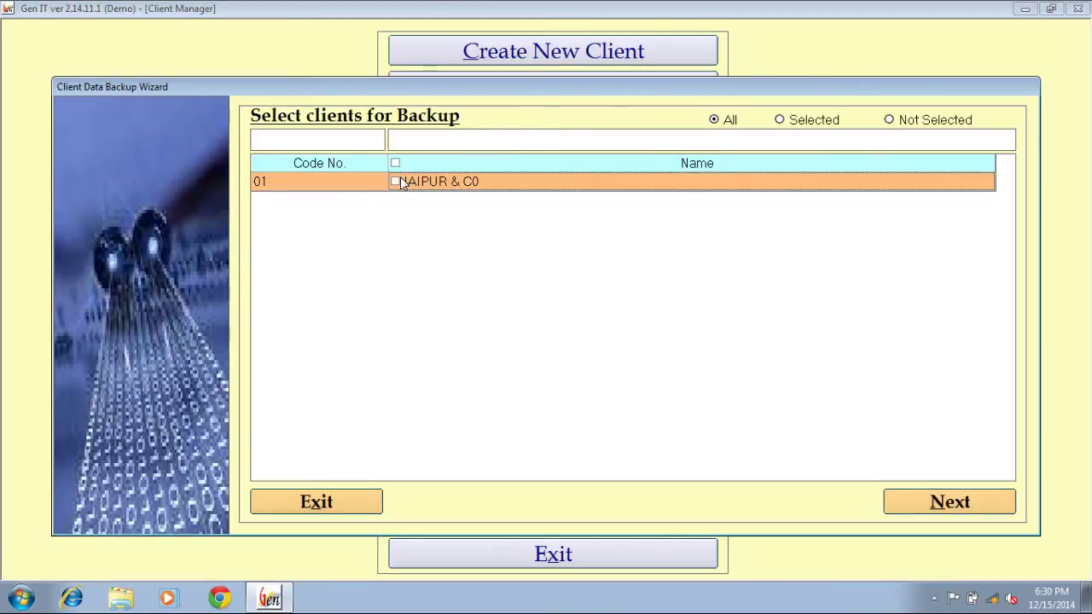
pyautogui.click(395, 181)
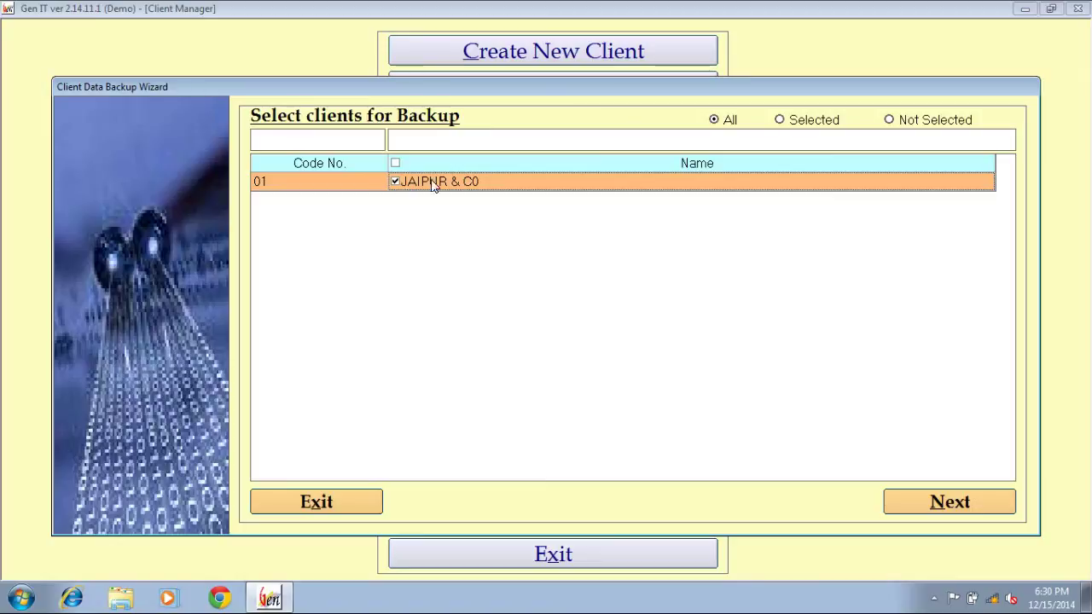
pyautogui.click(952, 505)
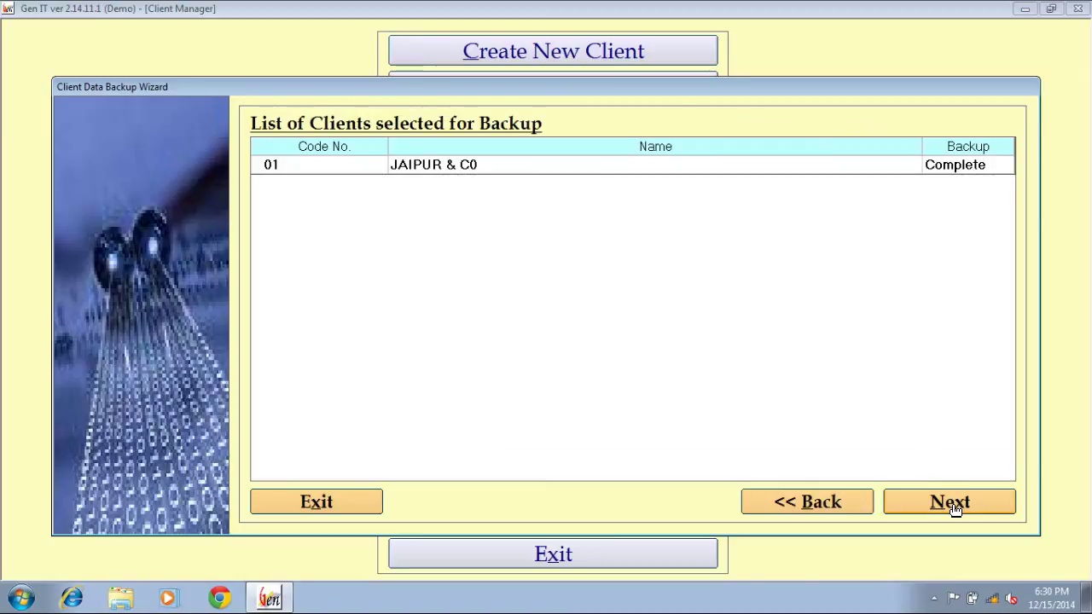
pyautogui.click(488, 167)
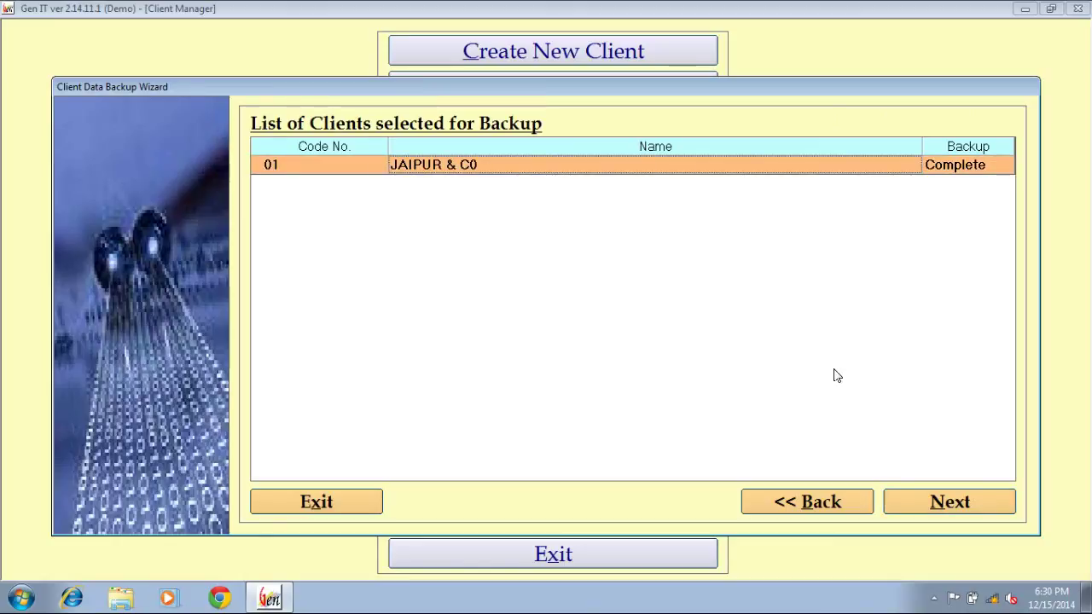
pyautogui.click(906, 504)
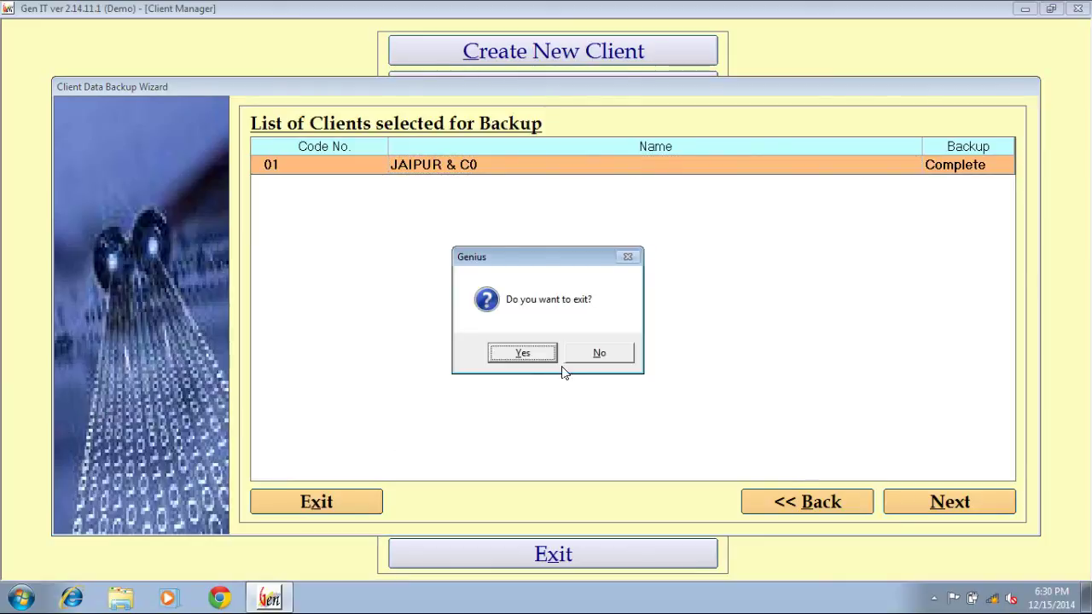
pyautogui.click(519, 355)
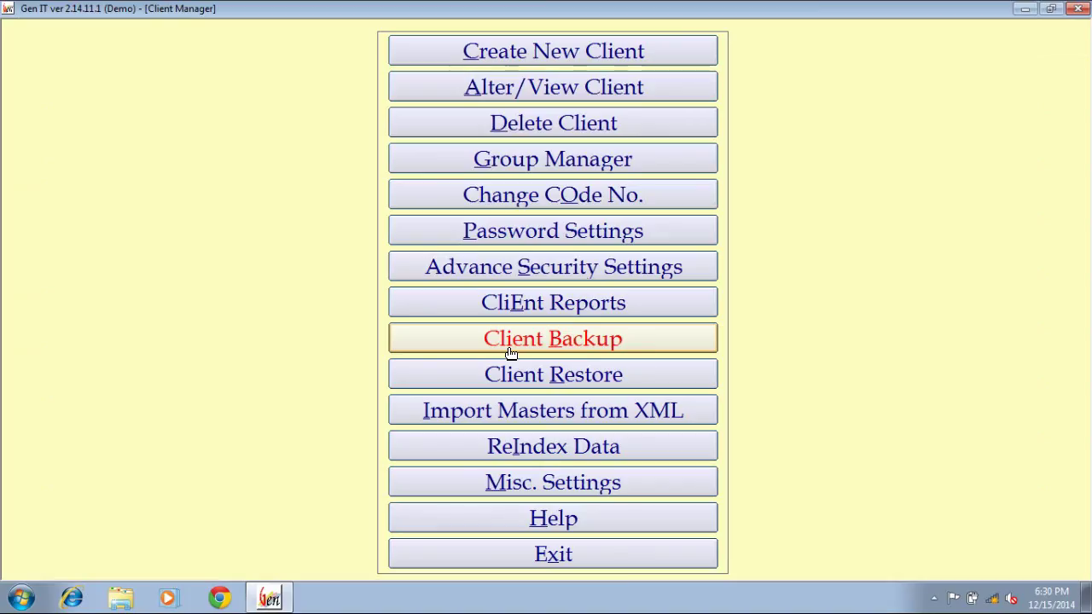
pyautogui.click(558, 380)
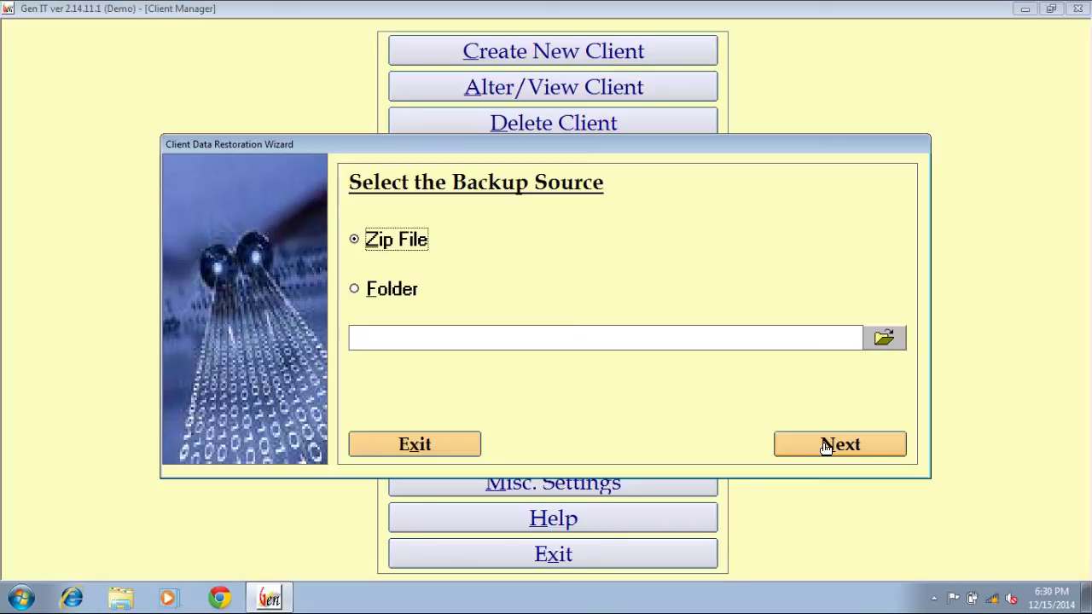
pyautogui.click(425, 444)
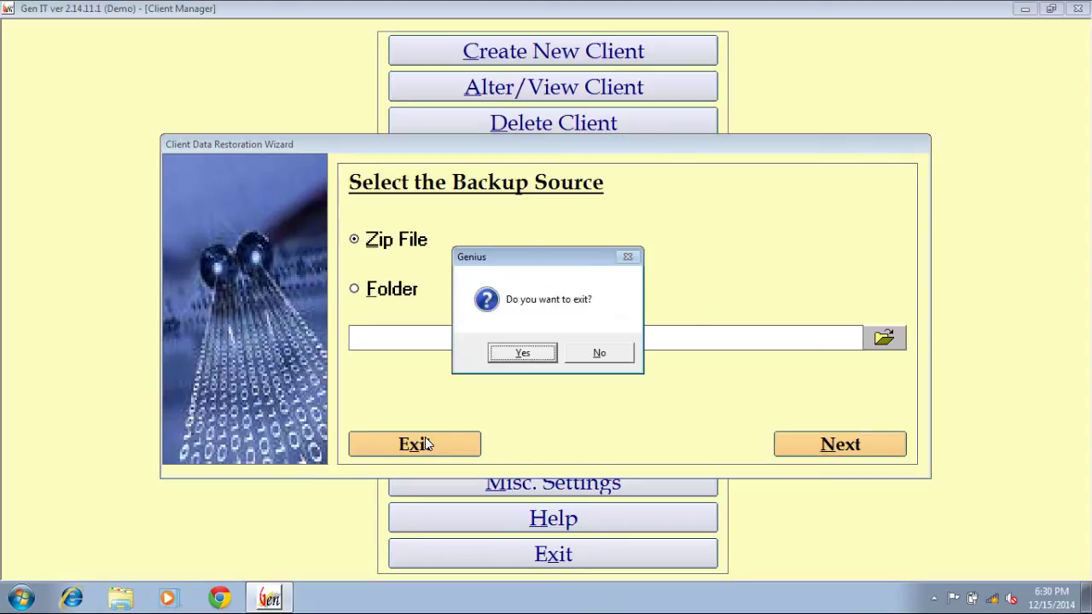
pyautogui.click(522, 353)
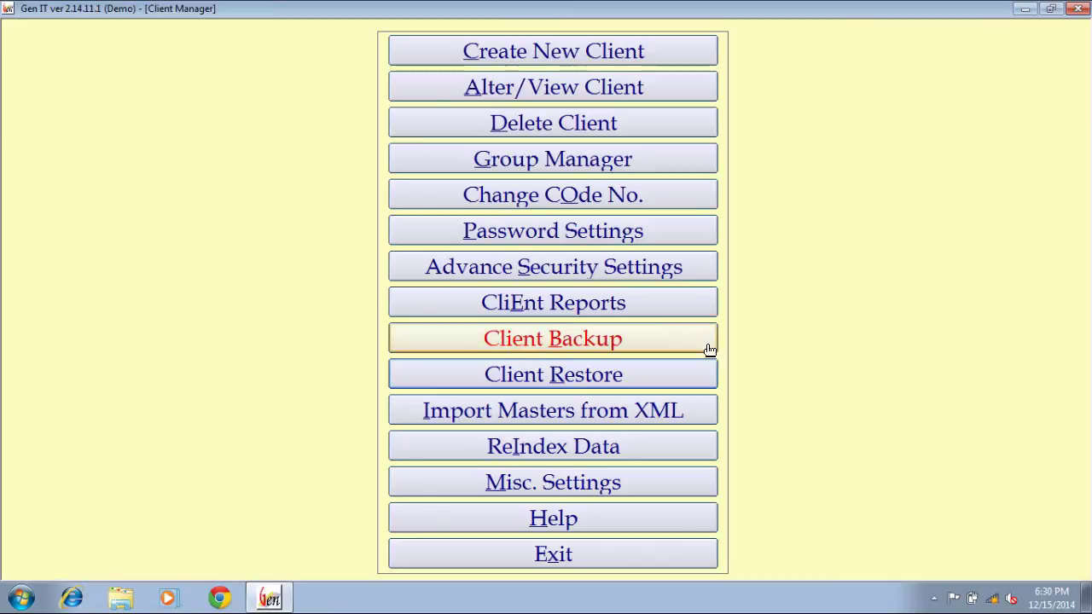
pyautogui.click(664, 421)
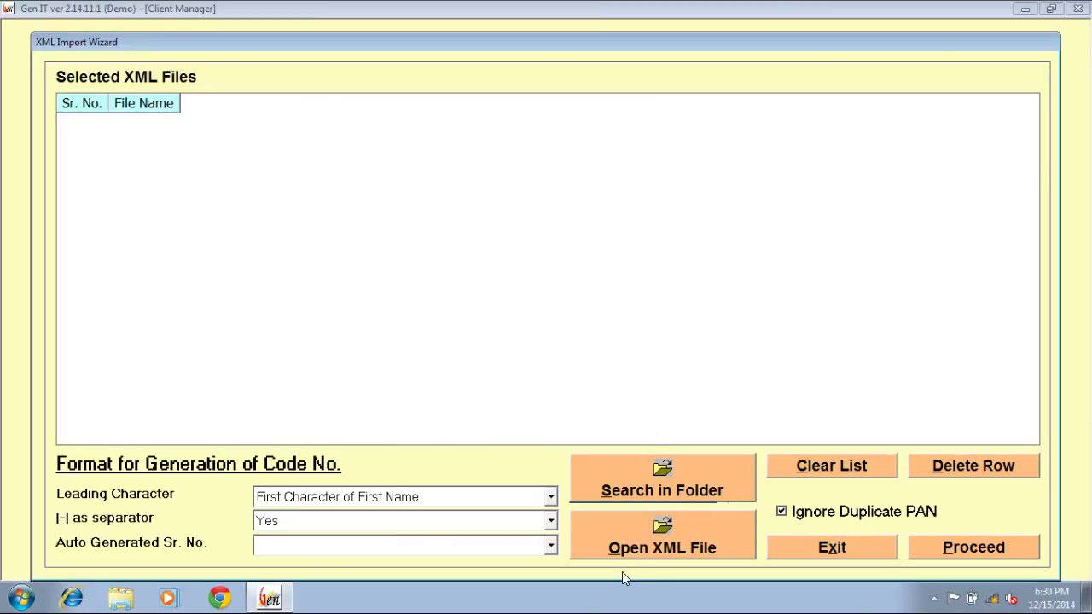
pyautogui.click(633, 541)
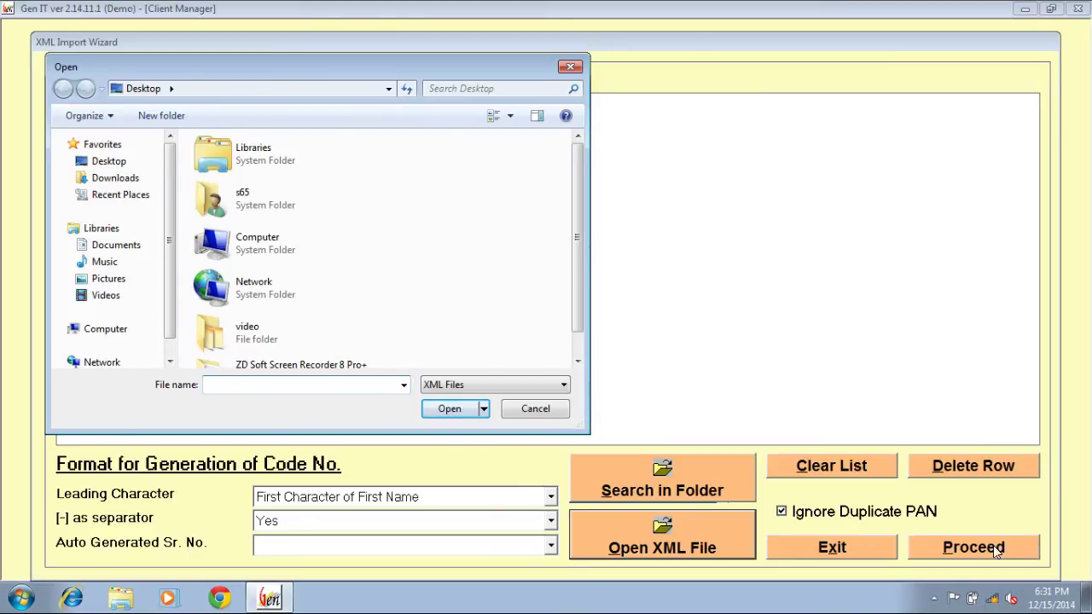
pyautogui.click(535, 410)
pyautogui.press('Escape')
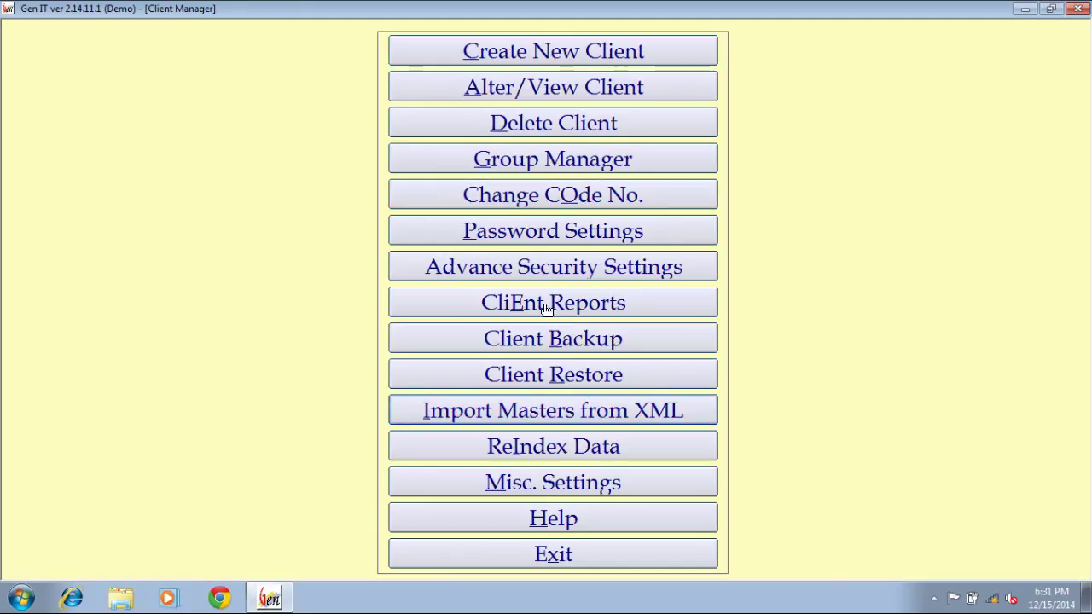
# Accept the miscellaneous birthday-check settings, then leave Client Manager for the Welcome main menu
pyautogui.click(595, 450)
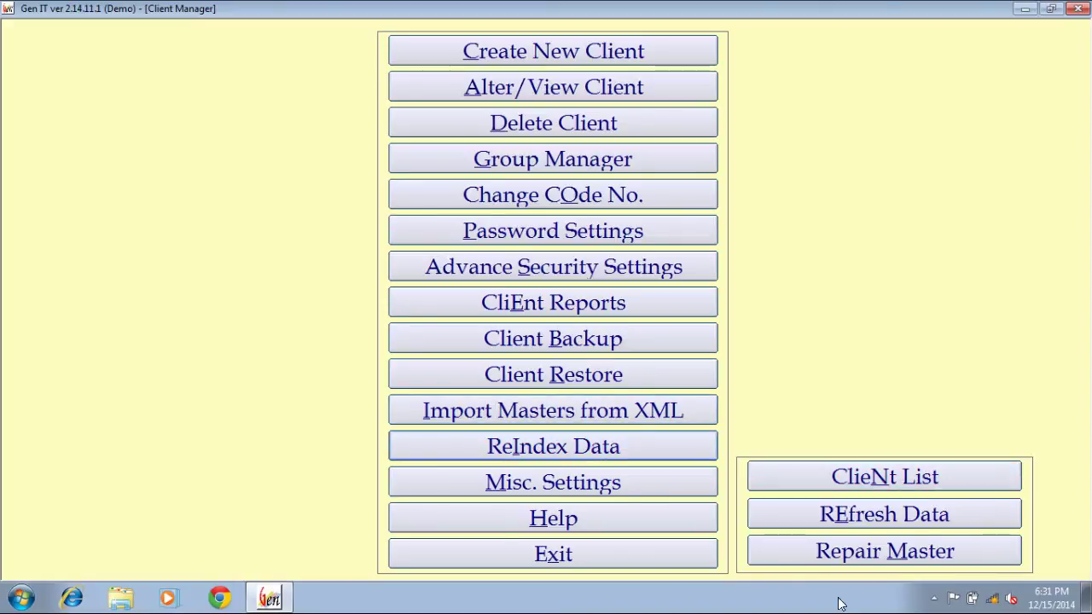
pyautogui.click(572, 485)
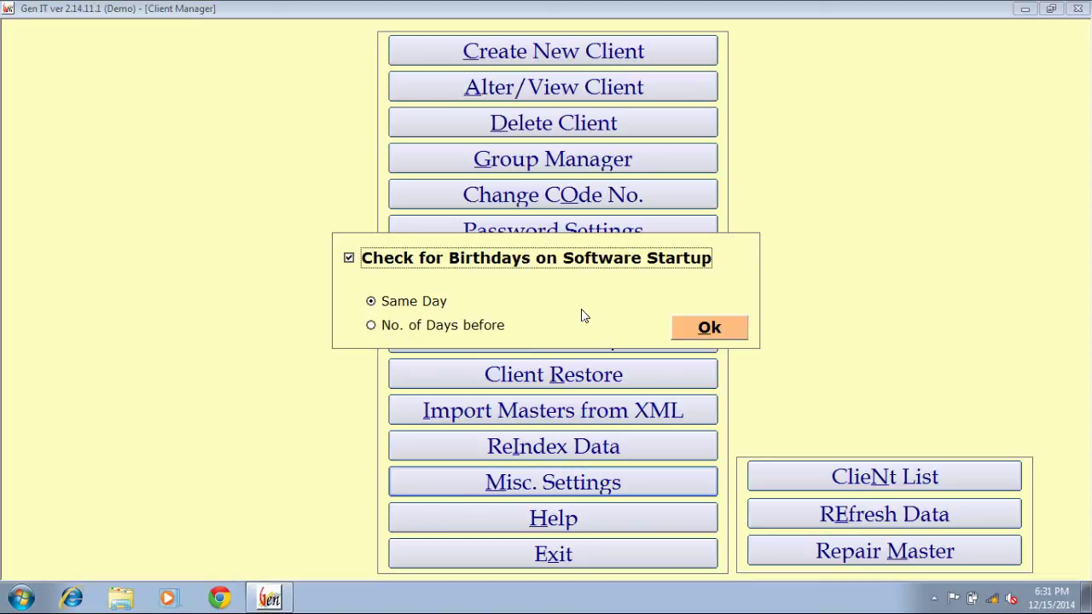
pyautogui.click(698, 337)
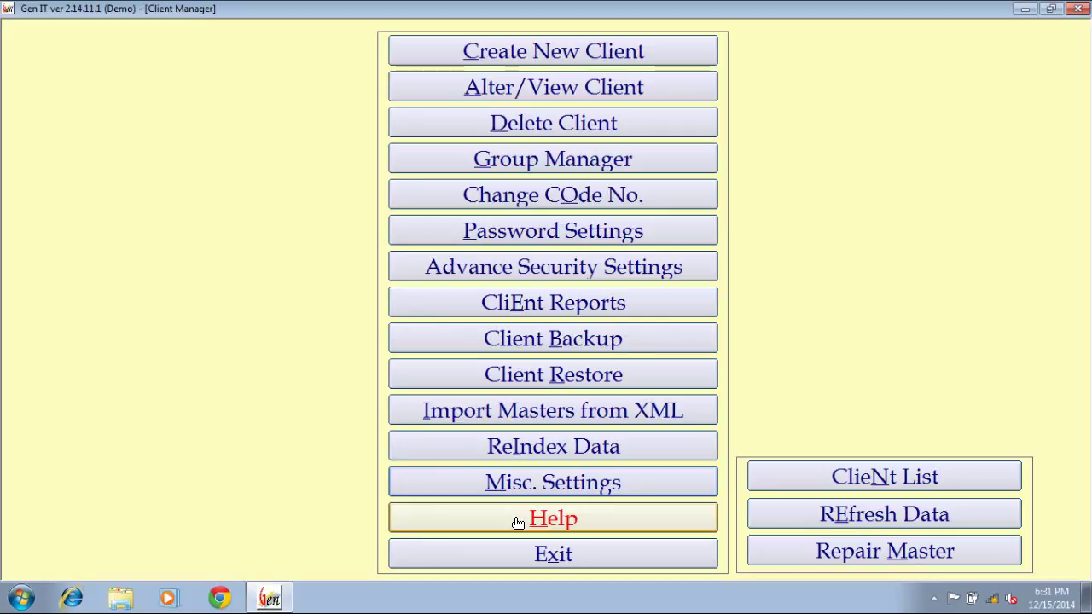
pyautogui.click(542, 556)
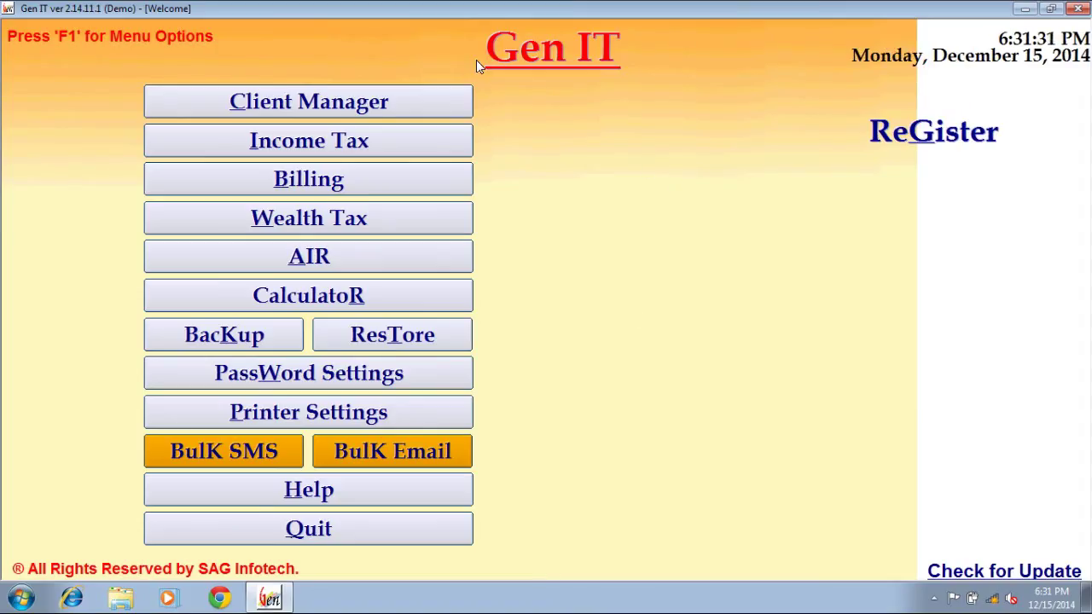
# Open the Income Tax Computation client list for 2014-15, closing the Billing screen that opened by mistake
pyautogui.click(392, 148)
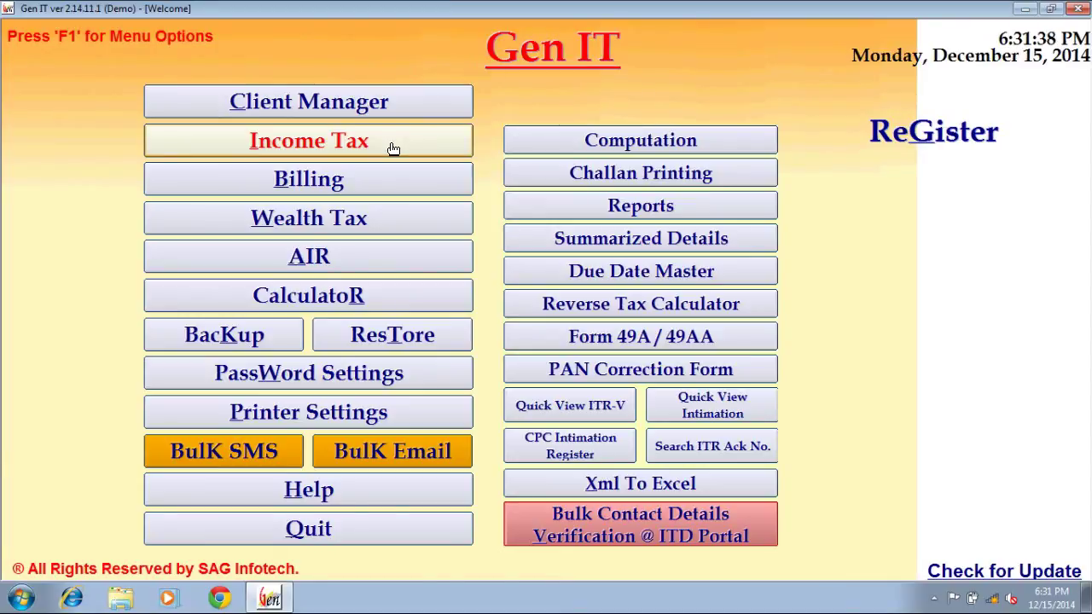
pyautogui.press('b')
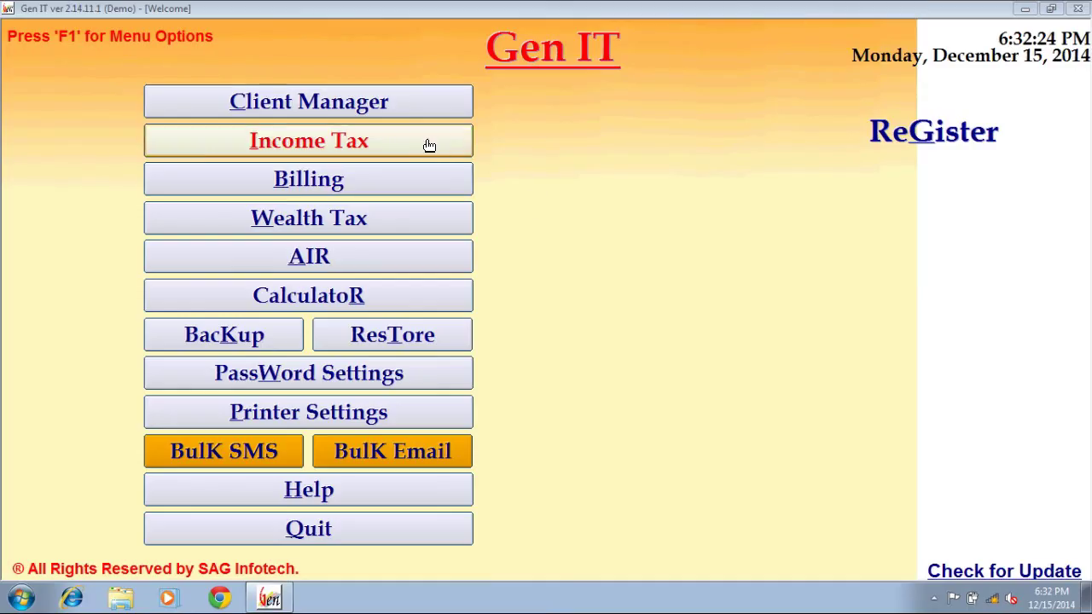
pyautogui.click(427, 146)
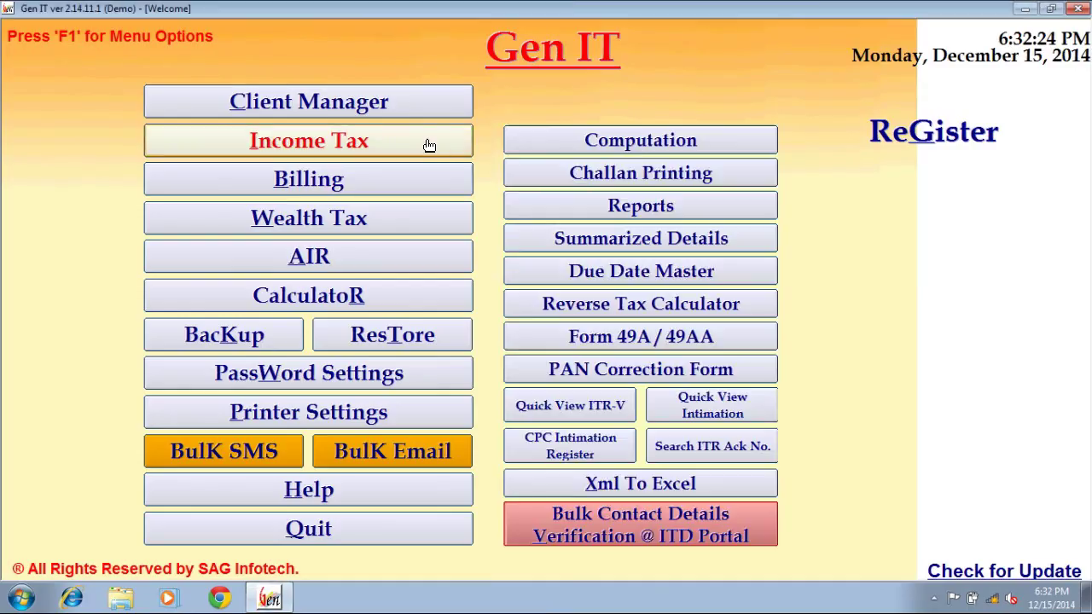
pyautogui.click(663, 145)
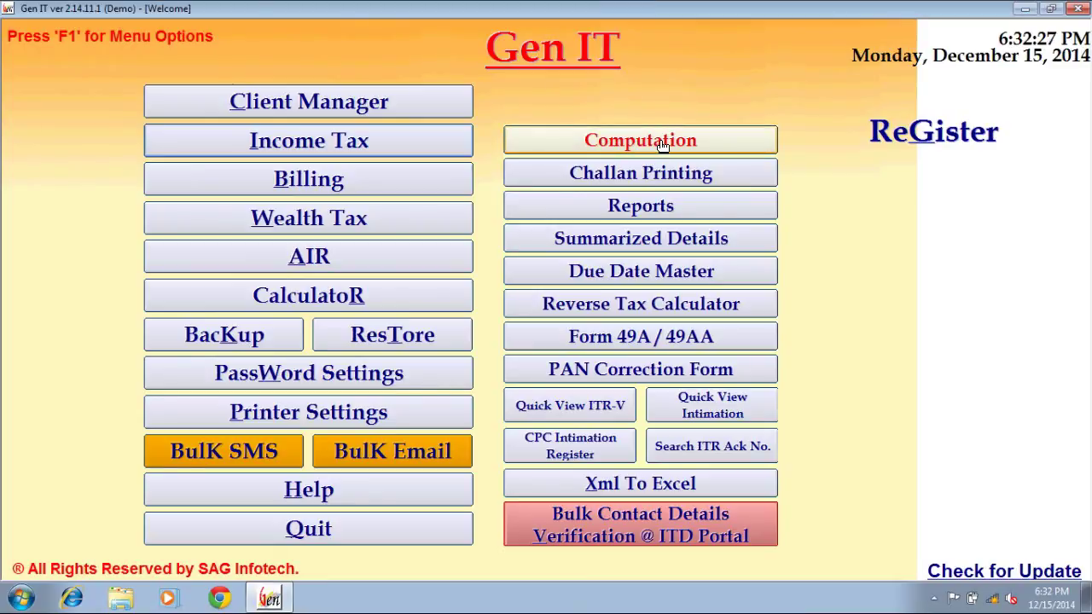
pyautogui.click(663, 145)
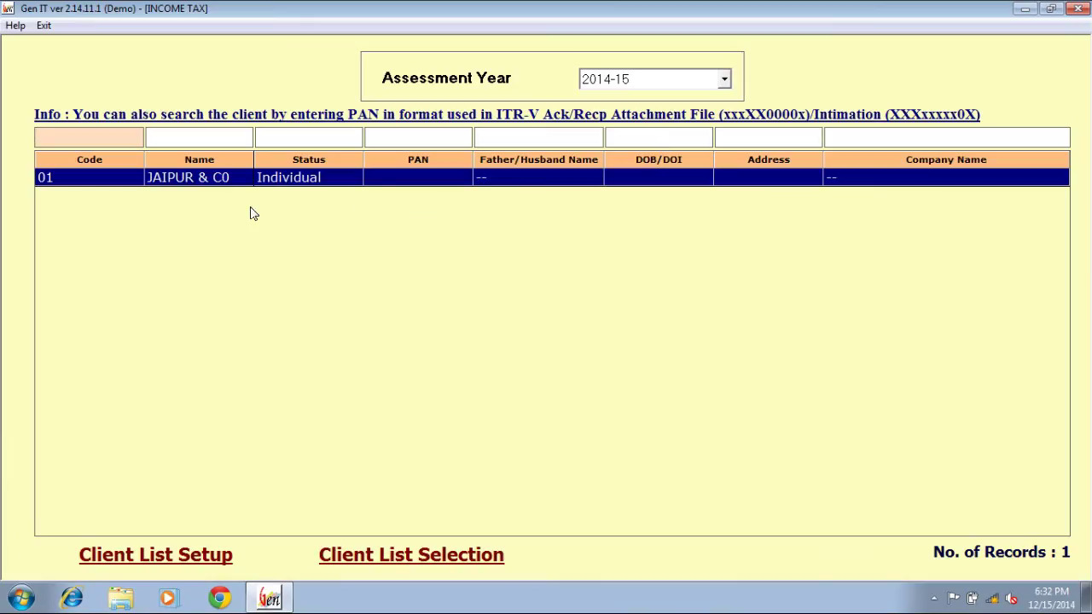
# Open JAIPUR & C0's 2014-15 calculation and exit the Salary form without entering anything
pyautogui.doubleClick(235, 182)
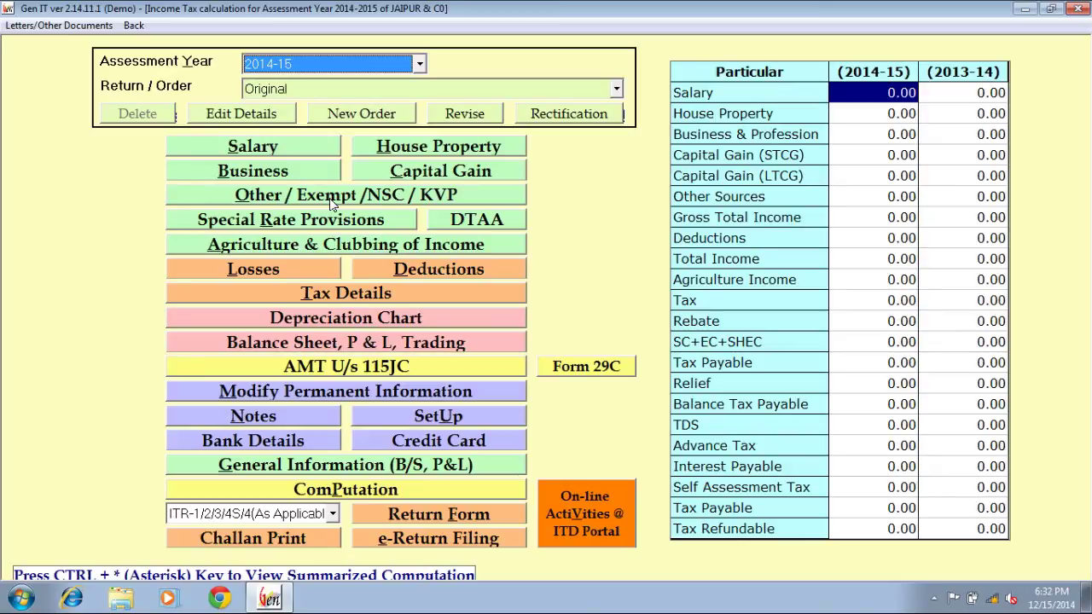
pyautogui.click(256, 150)
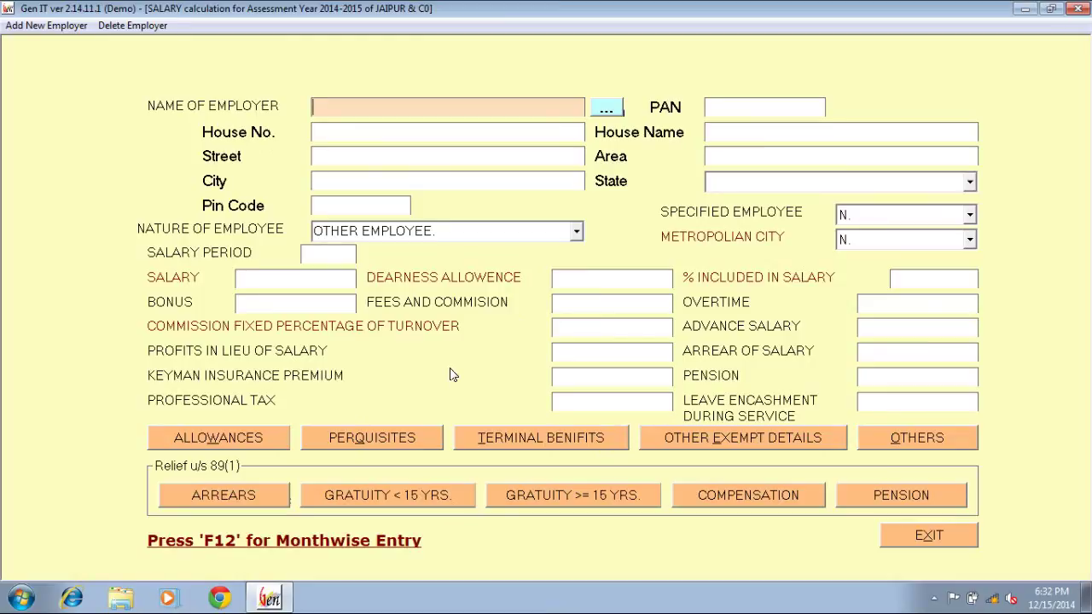
pyautogui.click(929, 536)
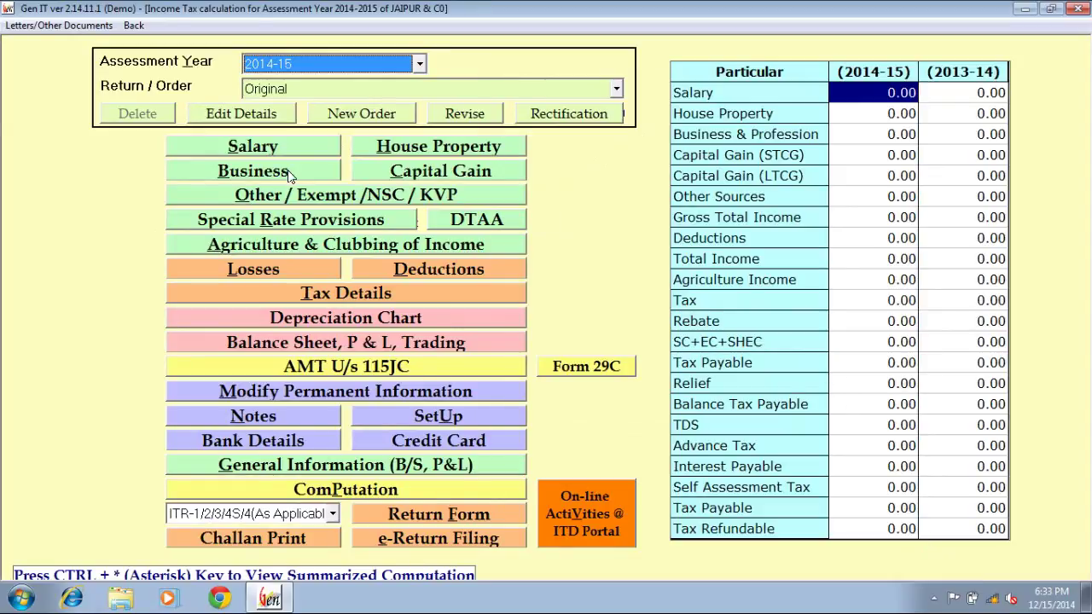
# Check the TDS/TCS and General Information forms, then view the NIL Computation of Total Income
pyautogui.click(357, 293)
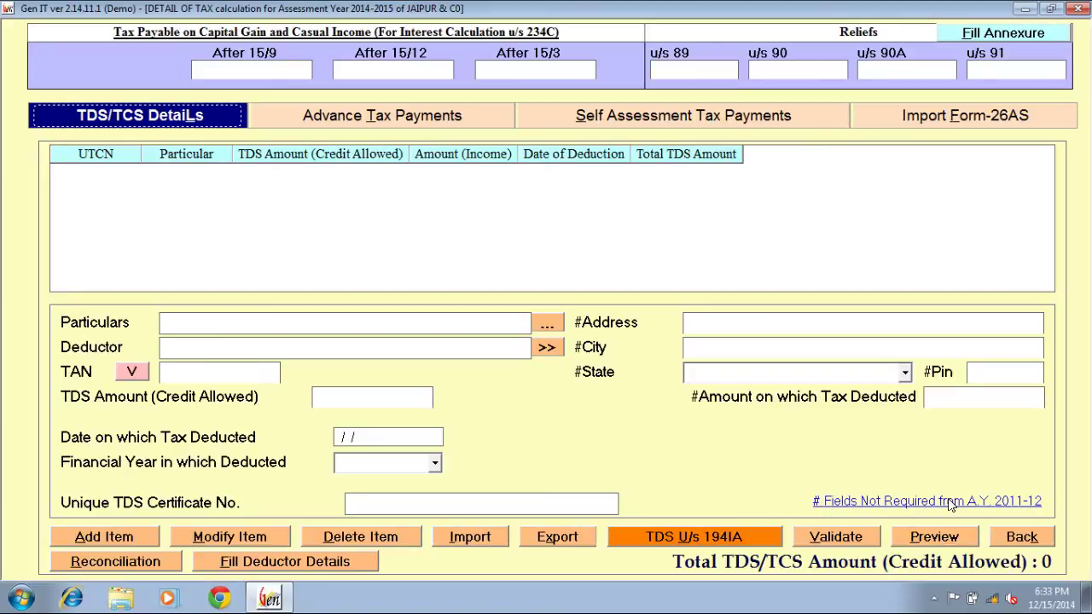
pyautogui.press('Escape')
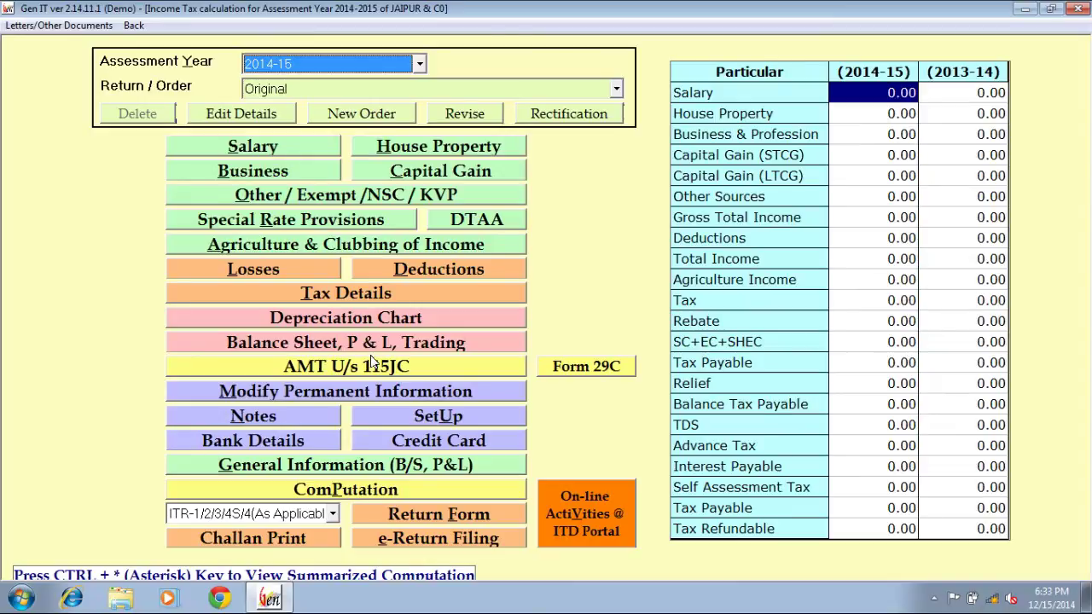
pyautogui.click(332, 463)
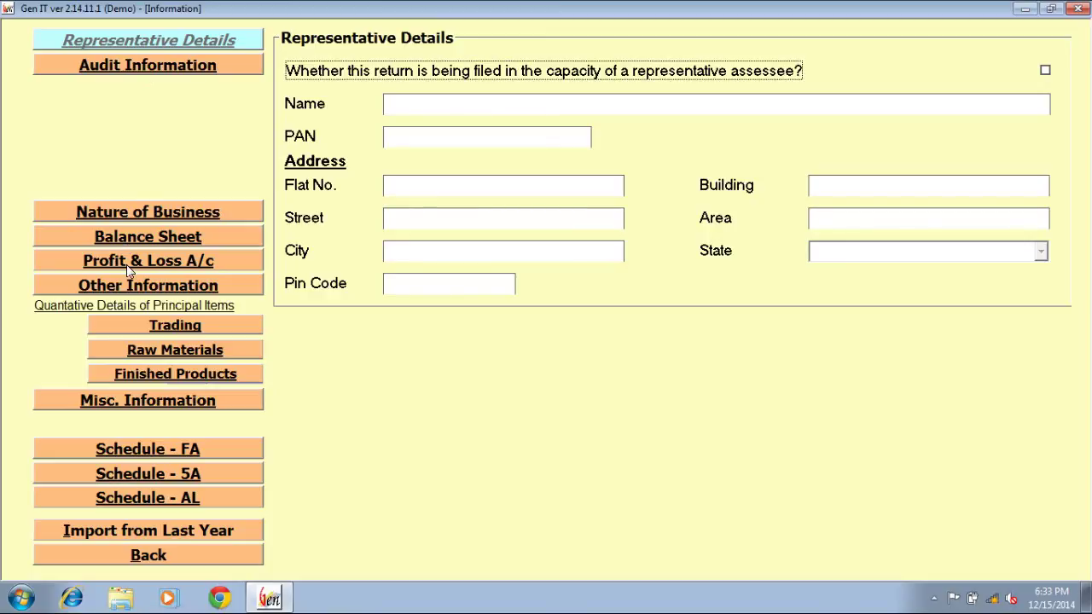
pyautogui.press('Escape')
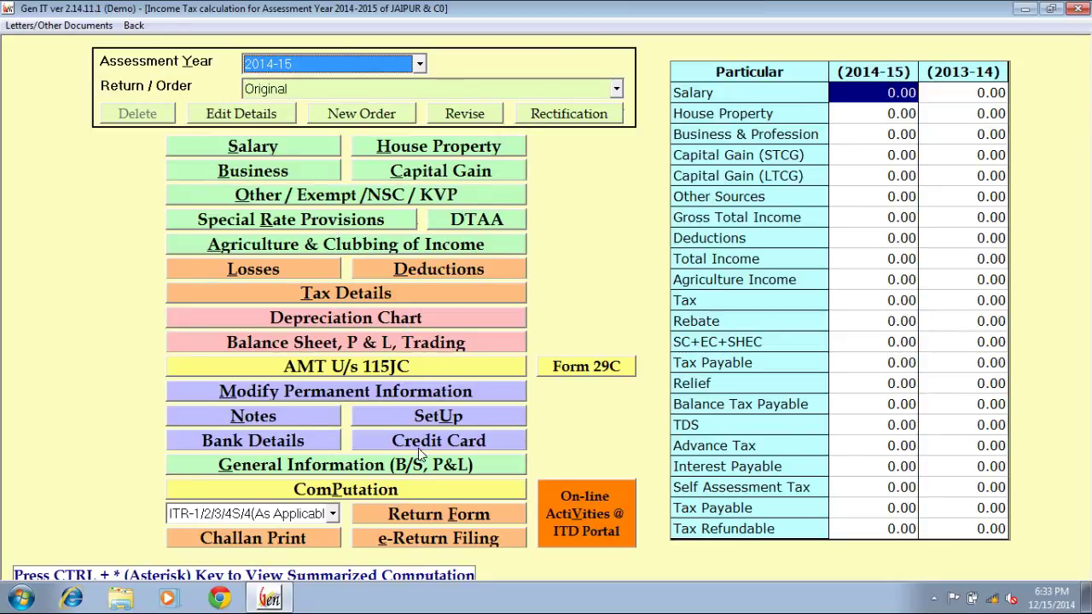
pyautogui.click(348, 494)
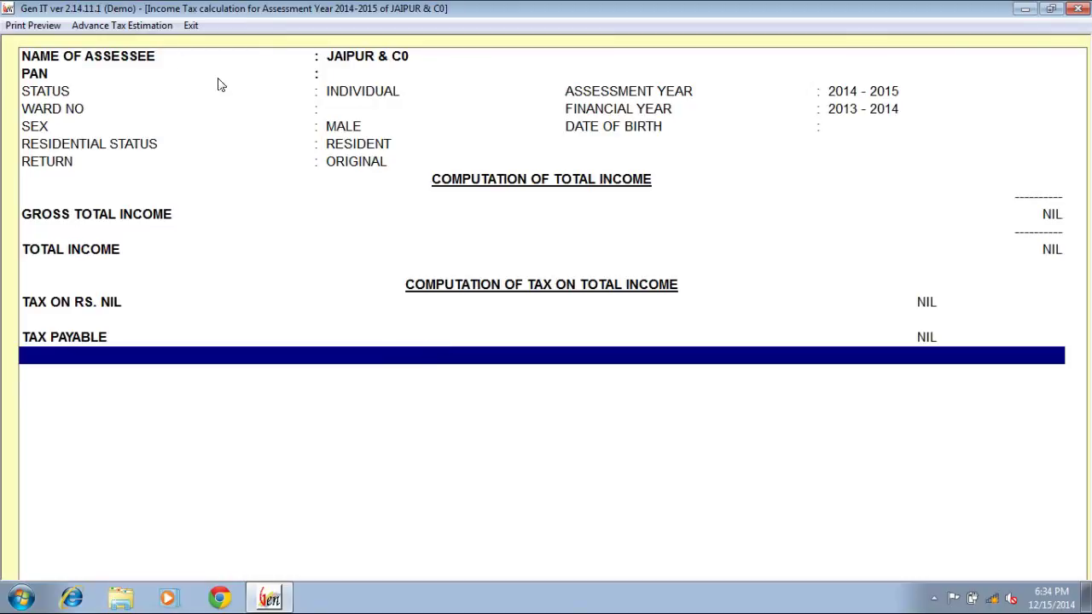
# Print-preview the computation report, then close both the preview and the report
pyautogui.click(26, 28)
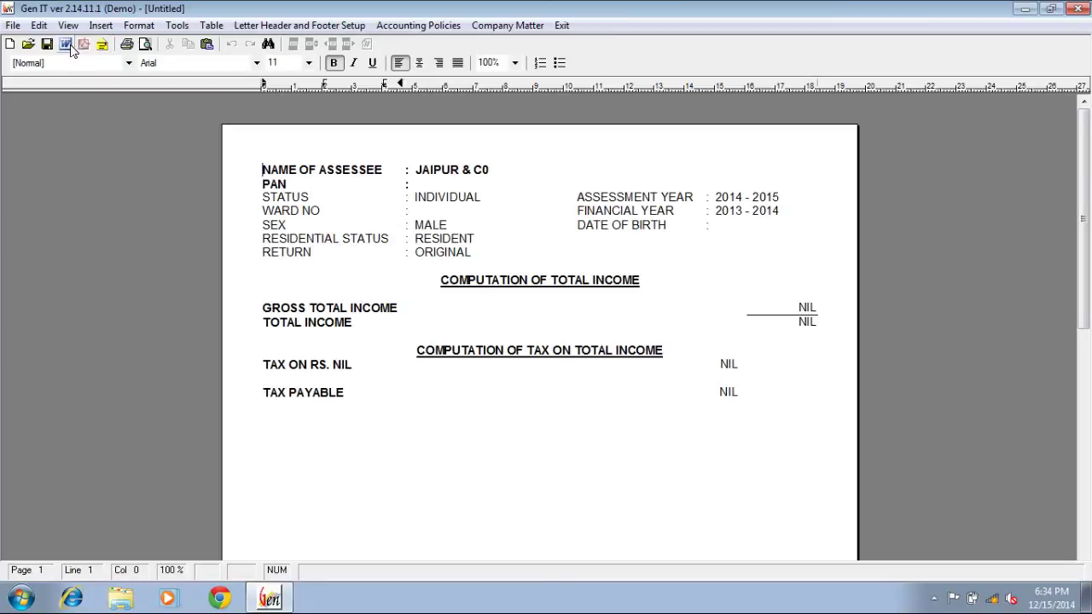
pyautogui.click(556, 24)
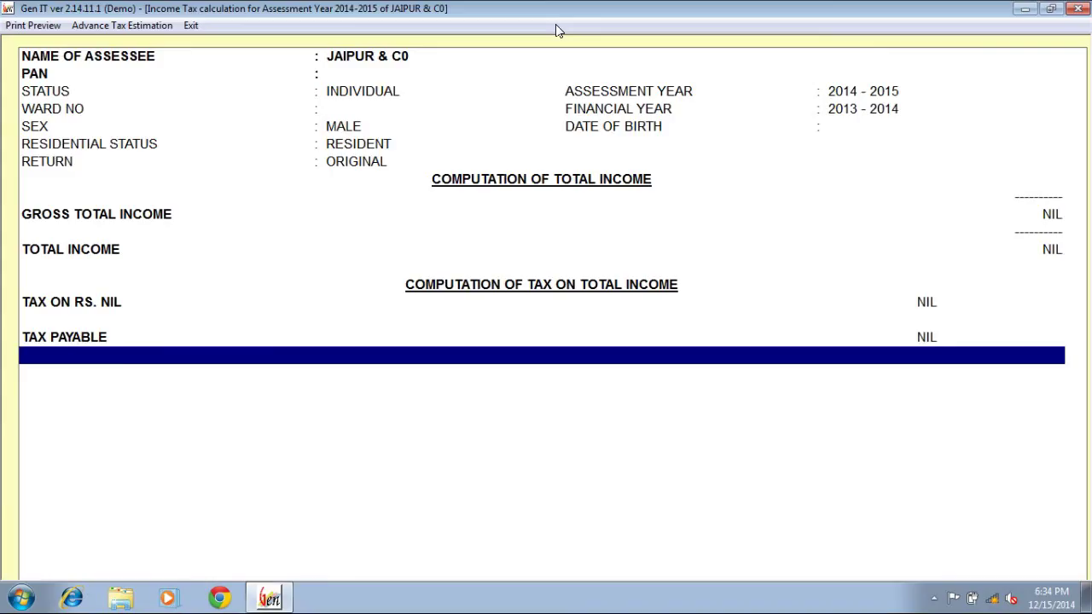
pyautogui.click(191, 25)
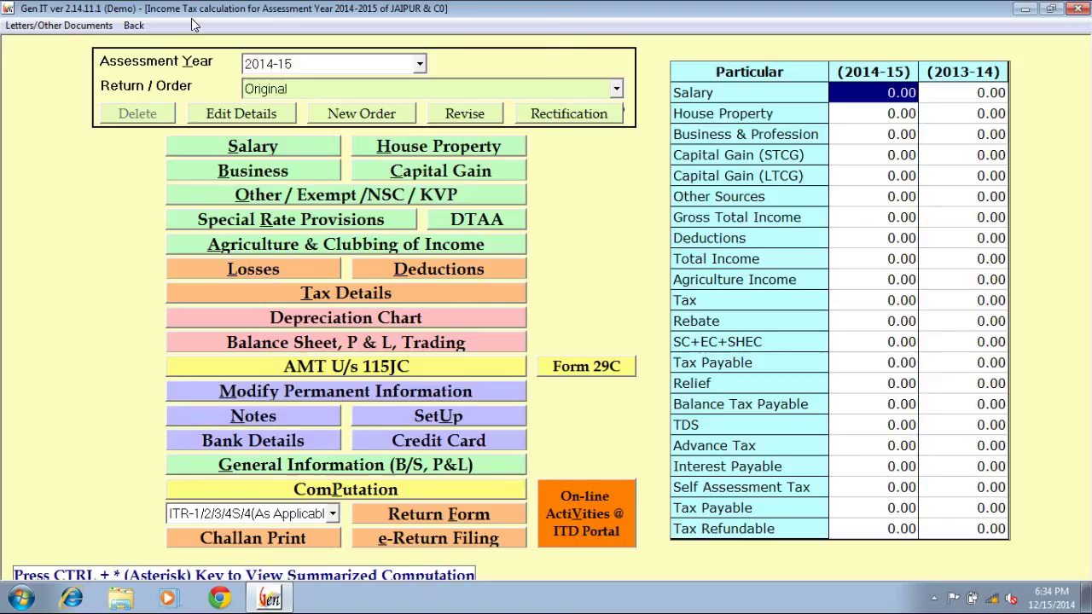
# Open Return Form, go back, and close the client's calculation screen
pyautogui.click(459, 512)
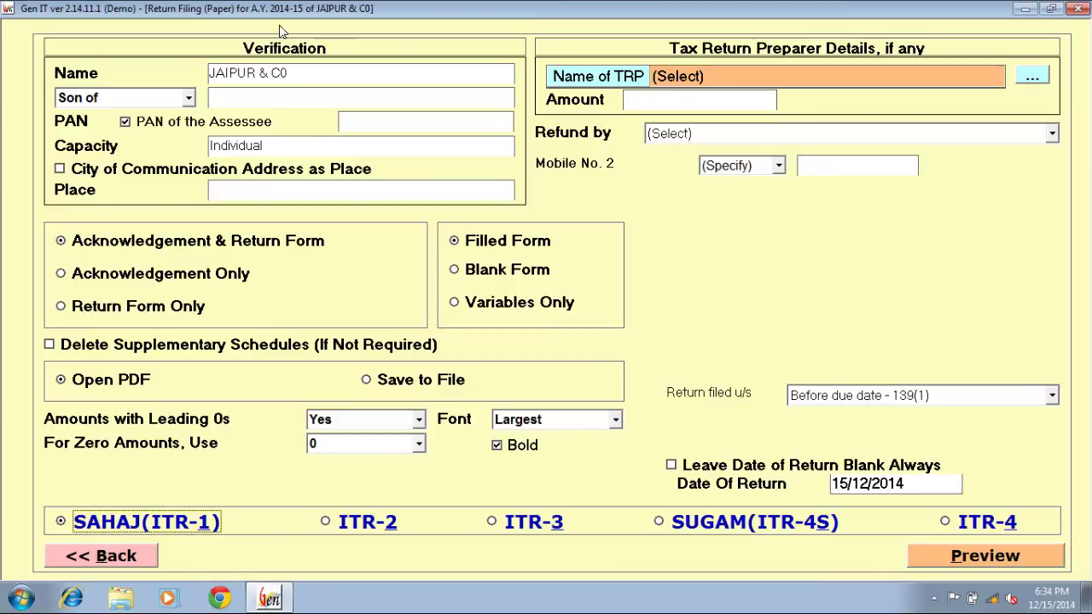
pyautogui.click(151, 556)
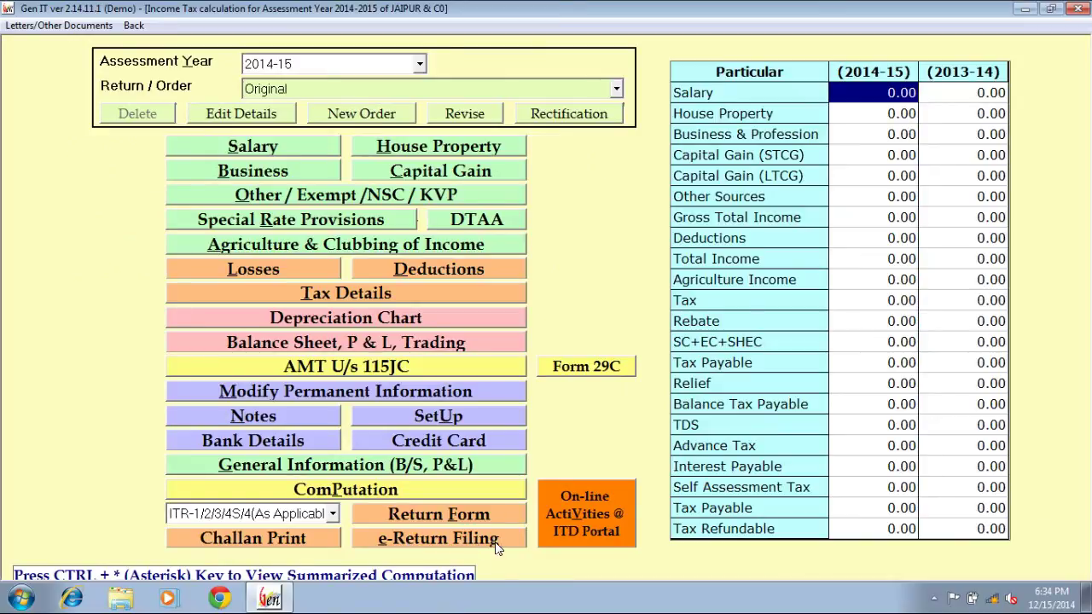
pyautogui.press('Escape')
pyautogui.press('Escape')
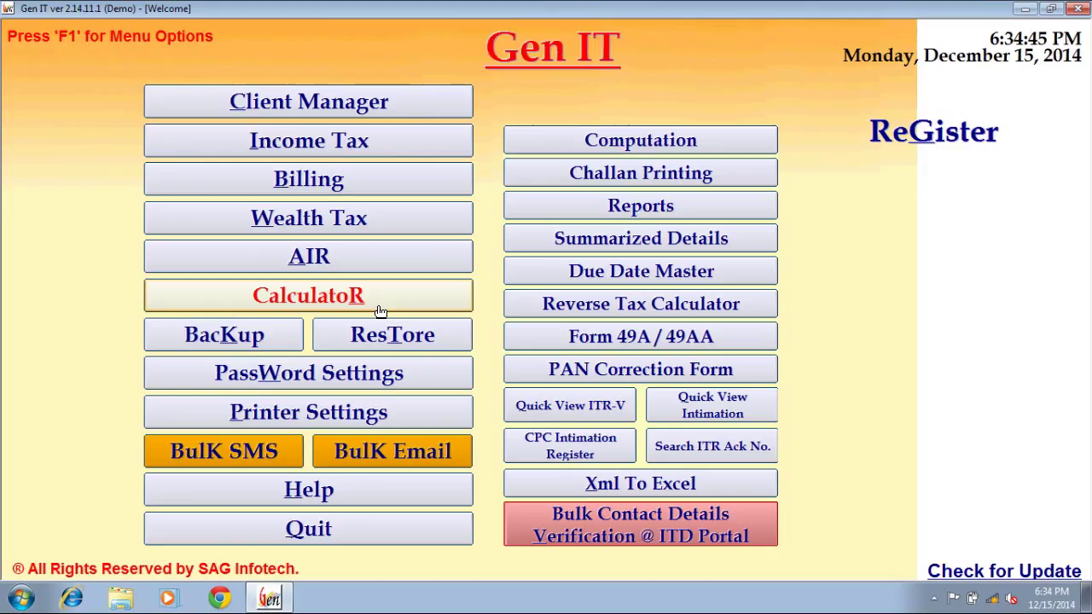
pyautogui.click(613, 184)
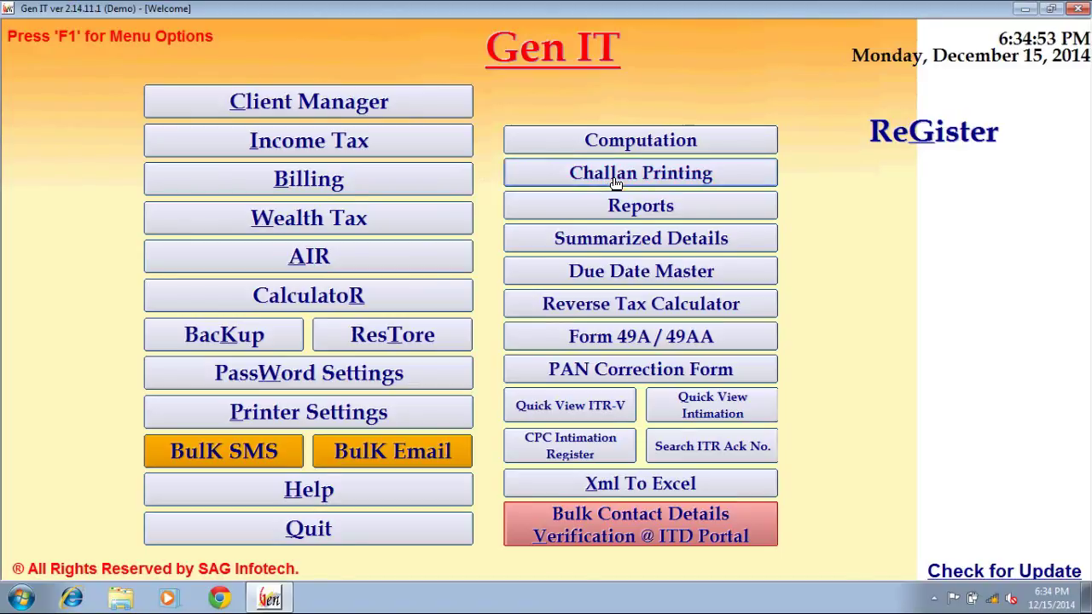
pyautogui.click(362, 164)
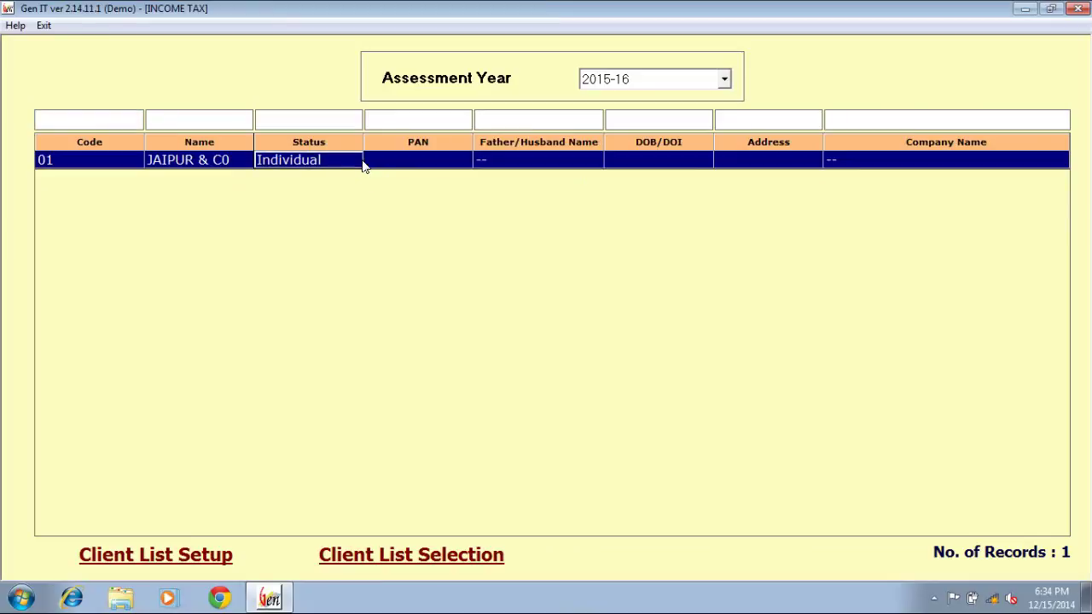
pyautogui.doubleClick(362, 164)
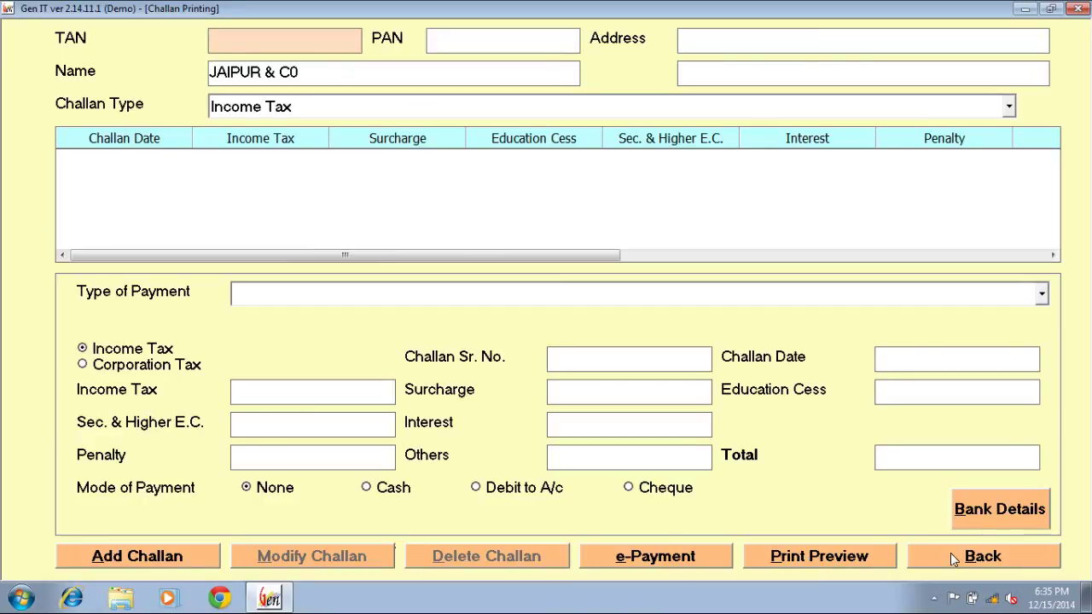
pyautogui.press('Escape')
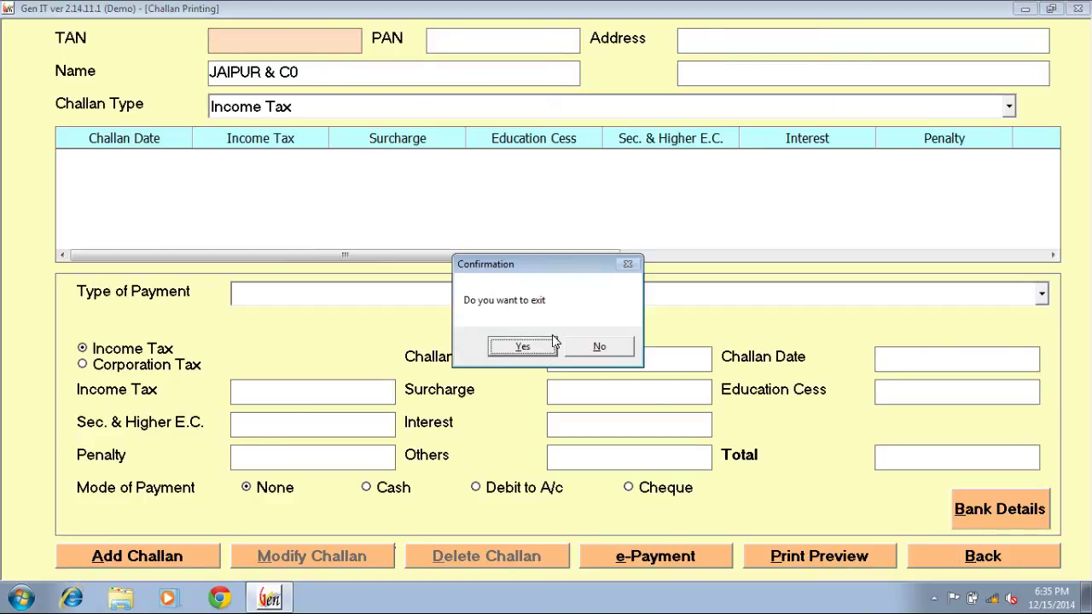
pyautogui.click(513, 348)
# View the Income-Tax Return Register of filing due dates, then back out to the main menu
pyautogui.press('Escape')
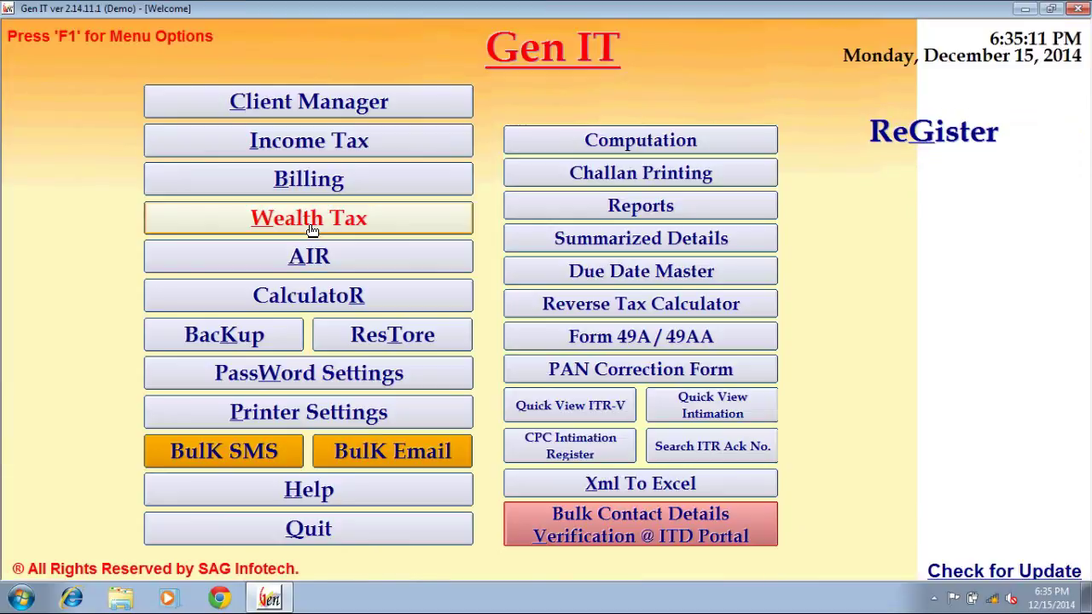
pyautogui.click(615, 207)
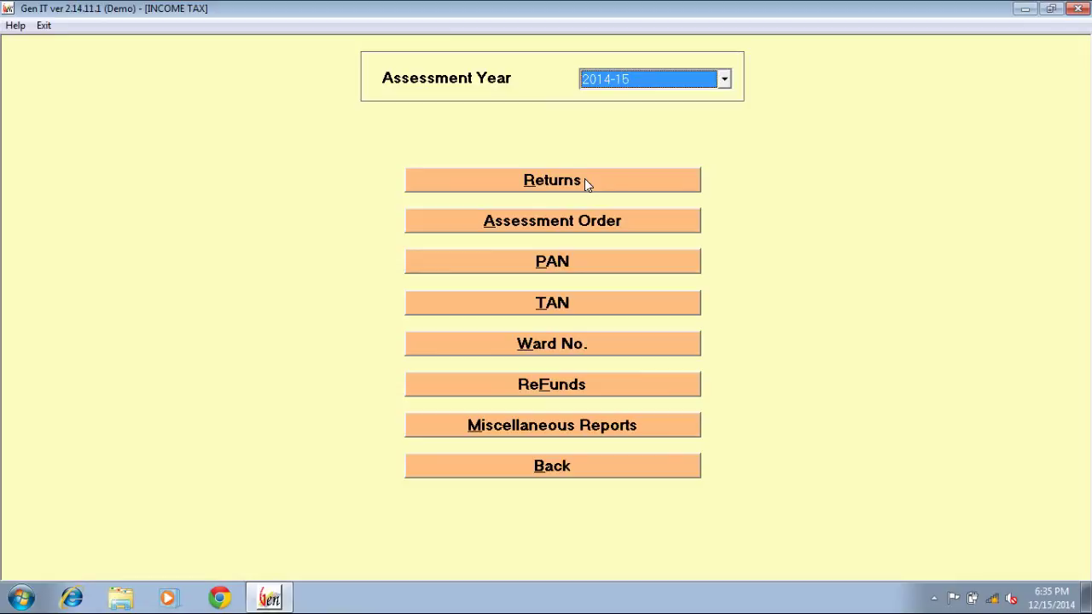
pyautogui.click(546, 183)
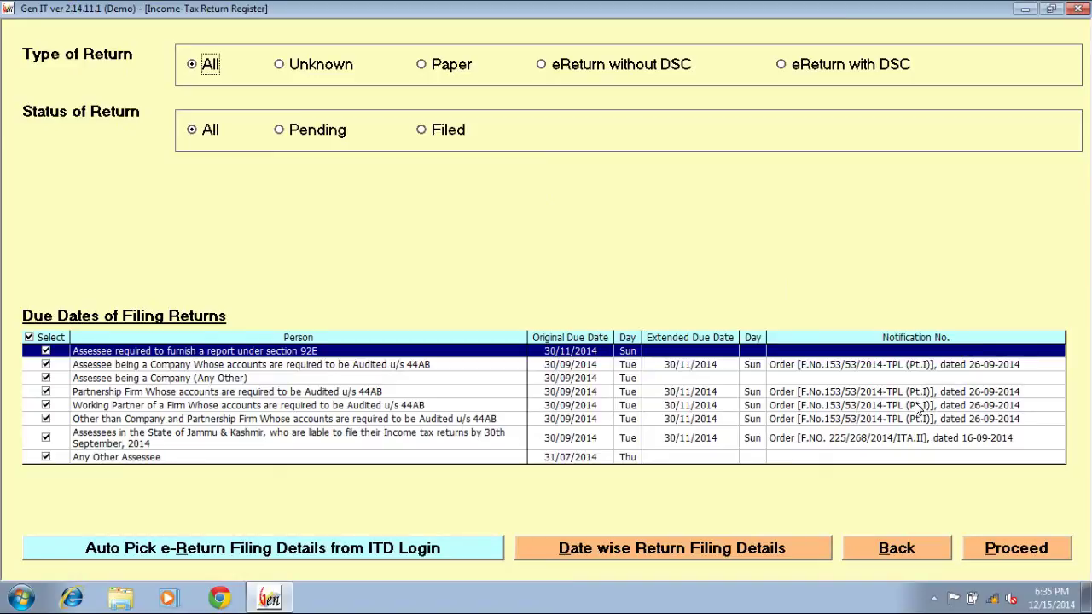
pyautogui.press('Escape')
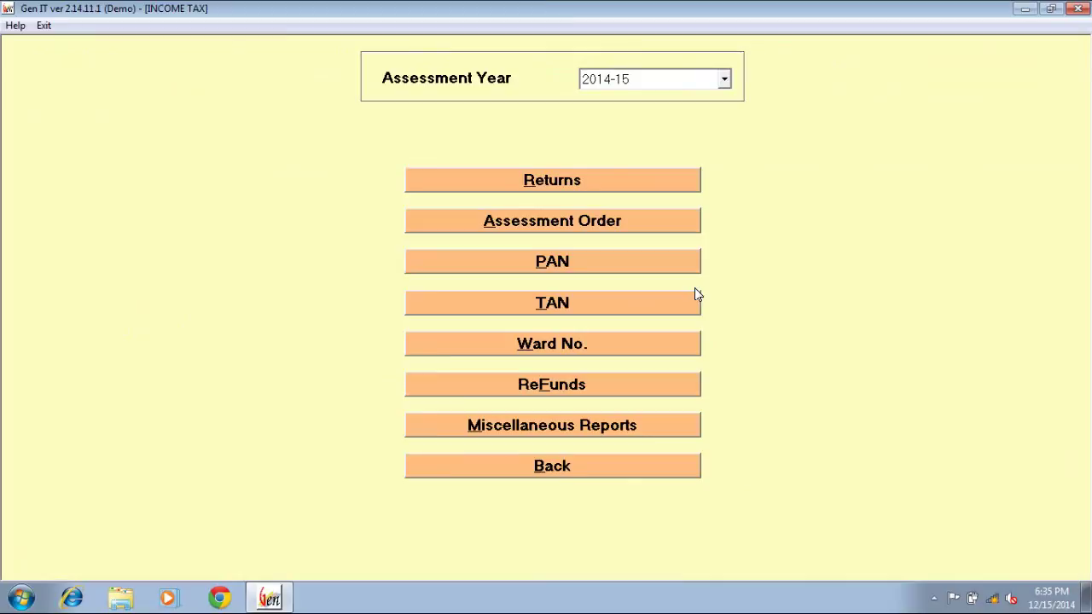
pyautogui.press('Escape')
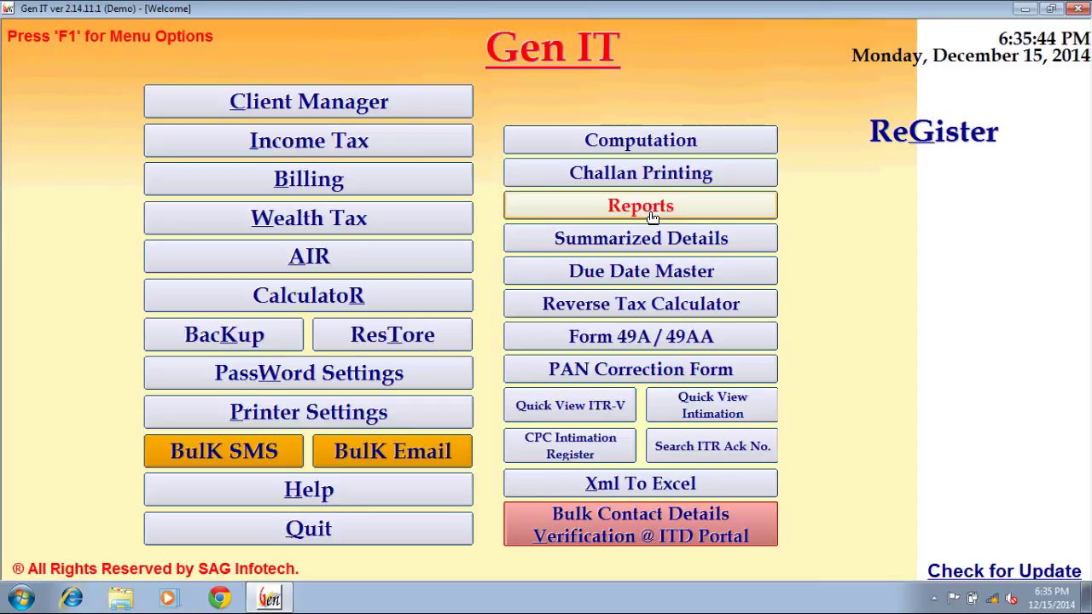
pyautogui.click(605, 245)
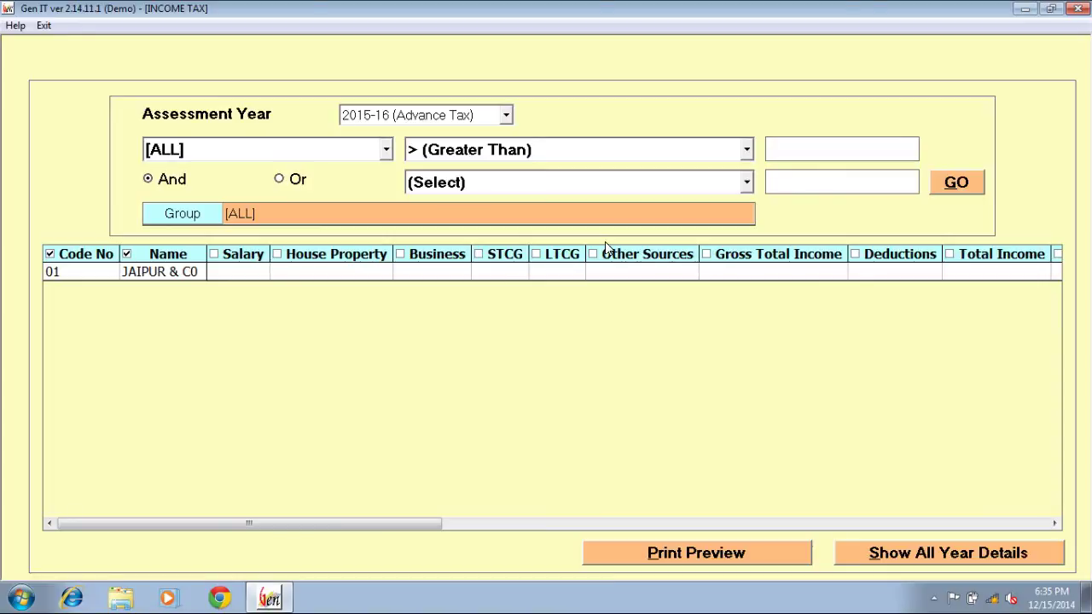
pyautogui.press('Escape')
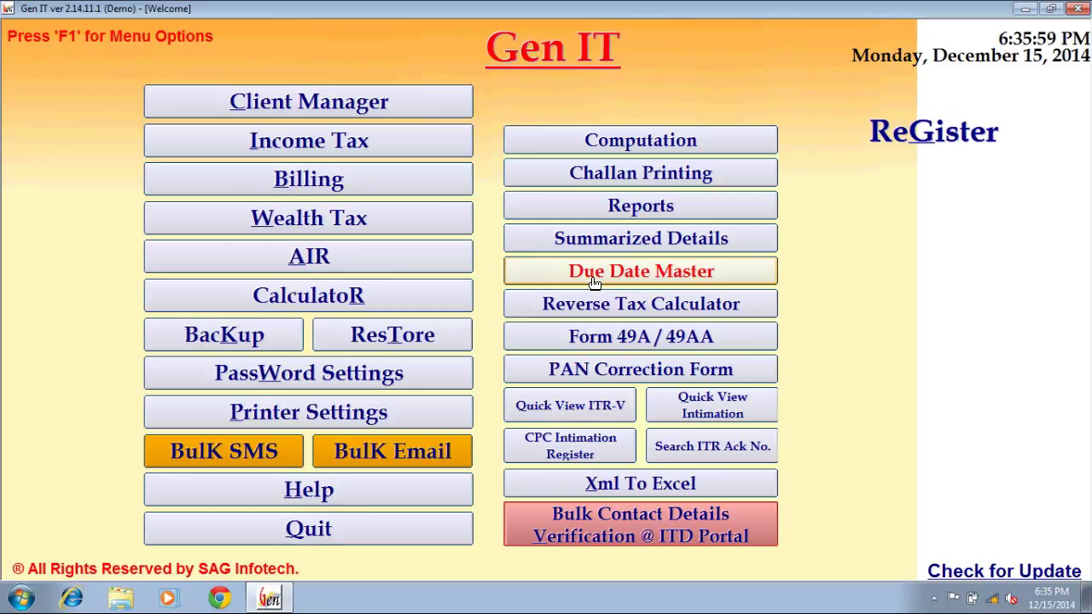
pyautogui.click(595, 282)
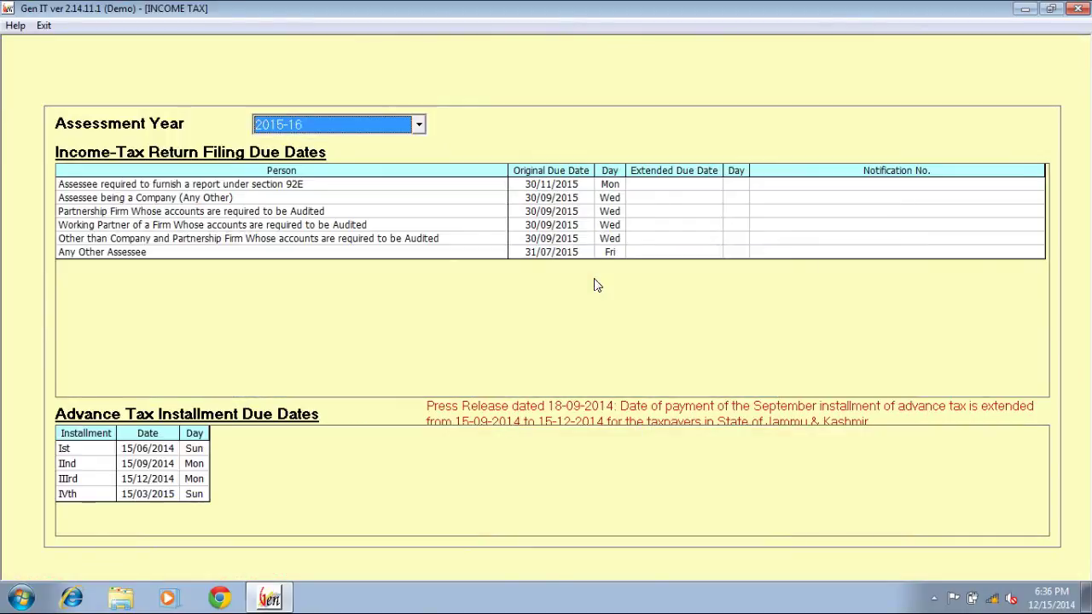
pyautogui.press('Escape')
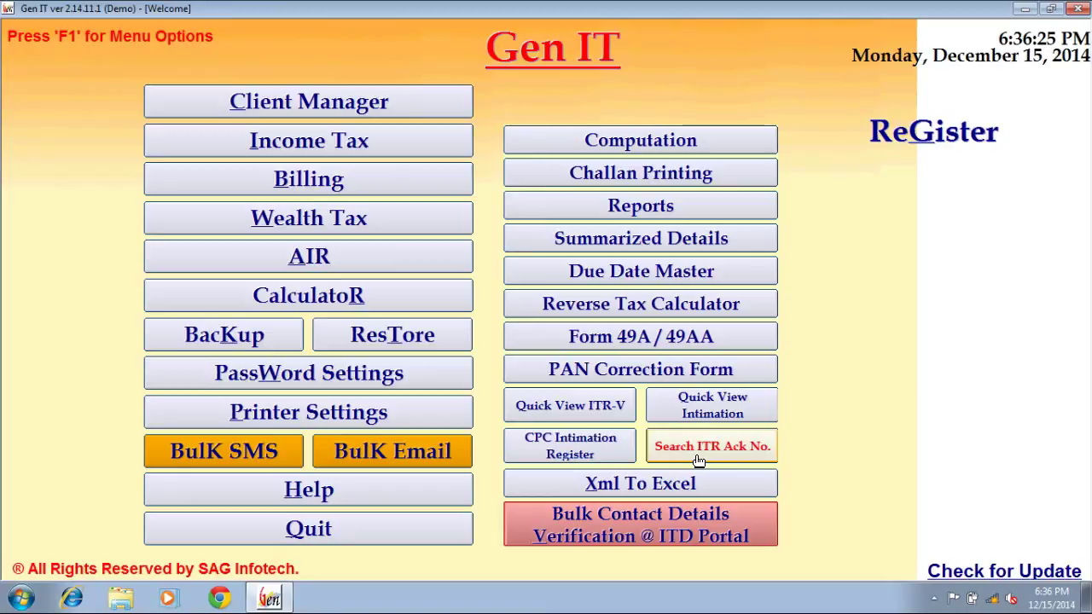
pyautogui.click(597, 491)
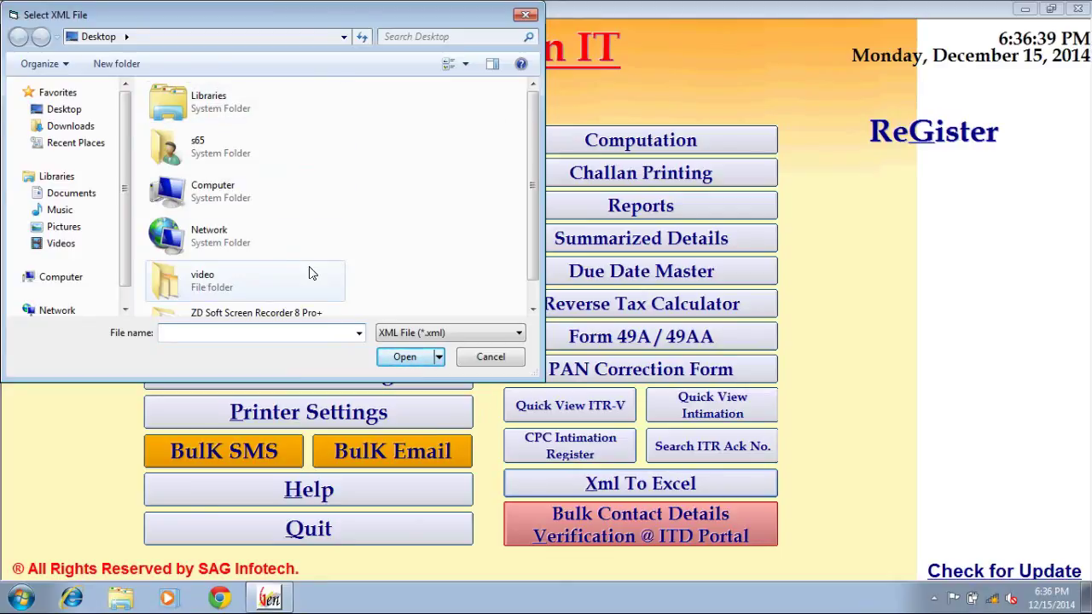
pyautogui.click(526, 16)
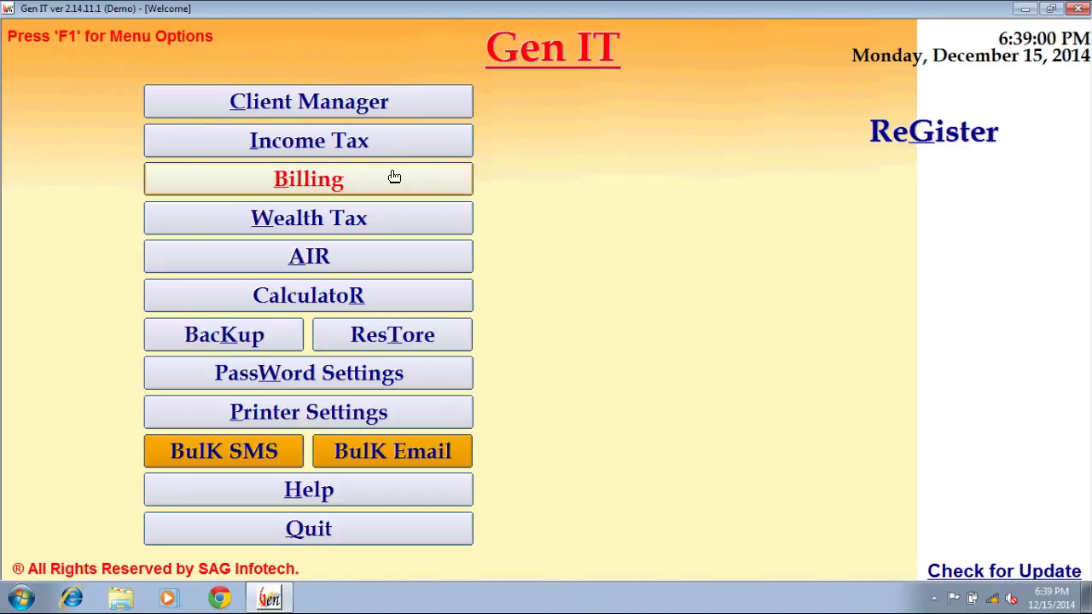
pyautogui.click(390, 178)
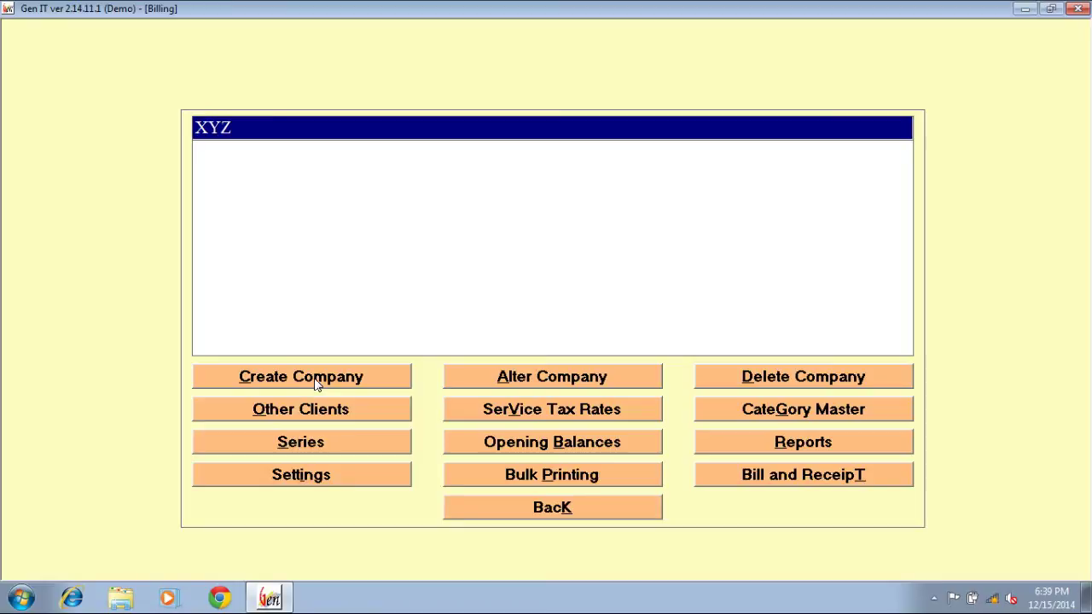
pyautogui.doubleClick(246, 128)
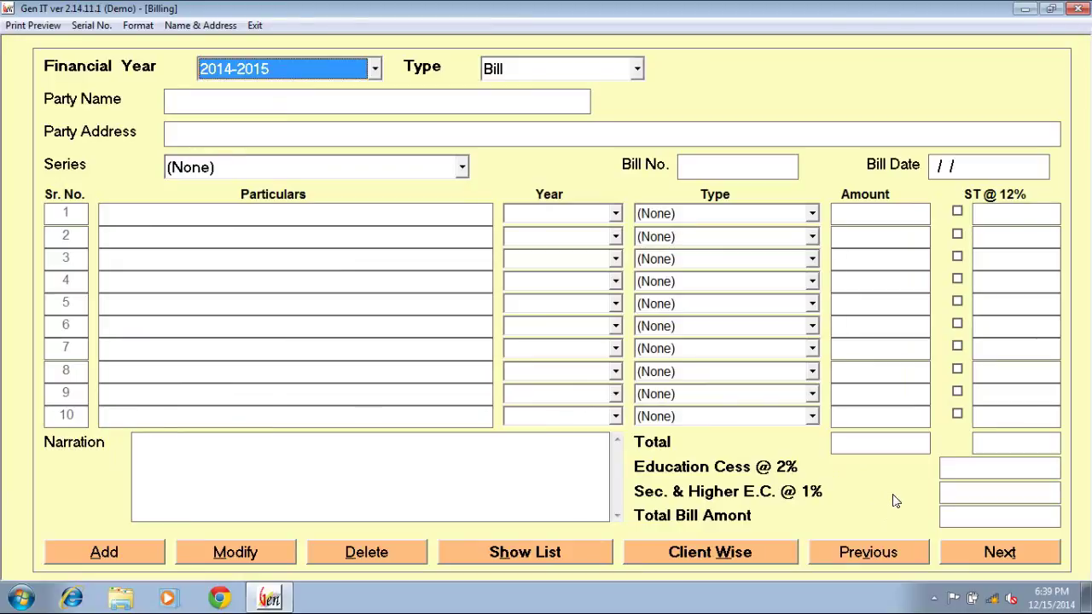
pyautogui.press('Escape')
pyautogui.press('Escape')
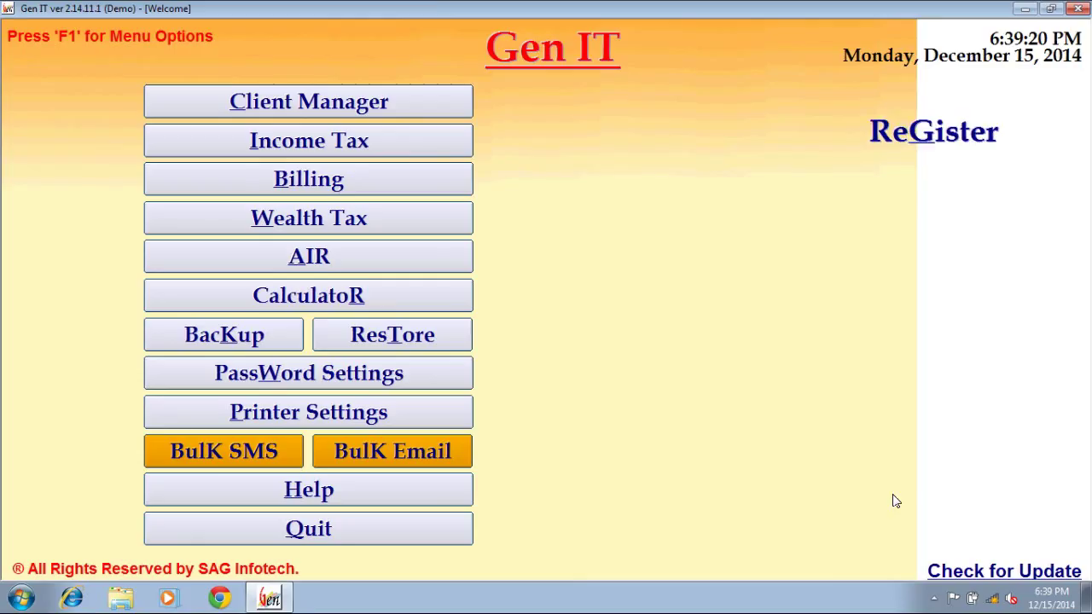
pyautogui.click(345, 219)
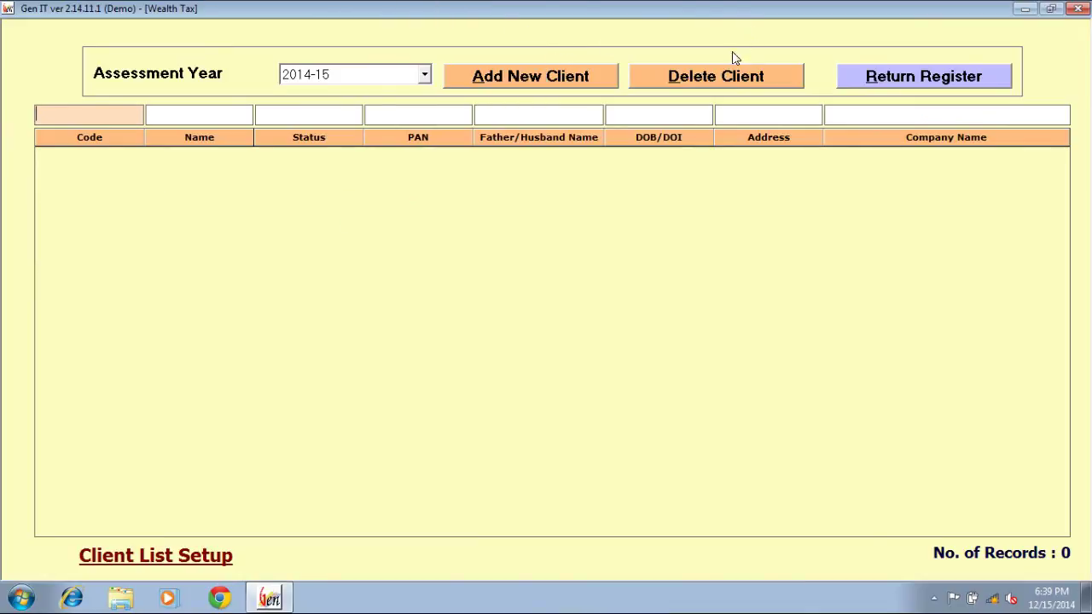
pyautogui.click(527, 76)
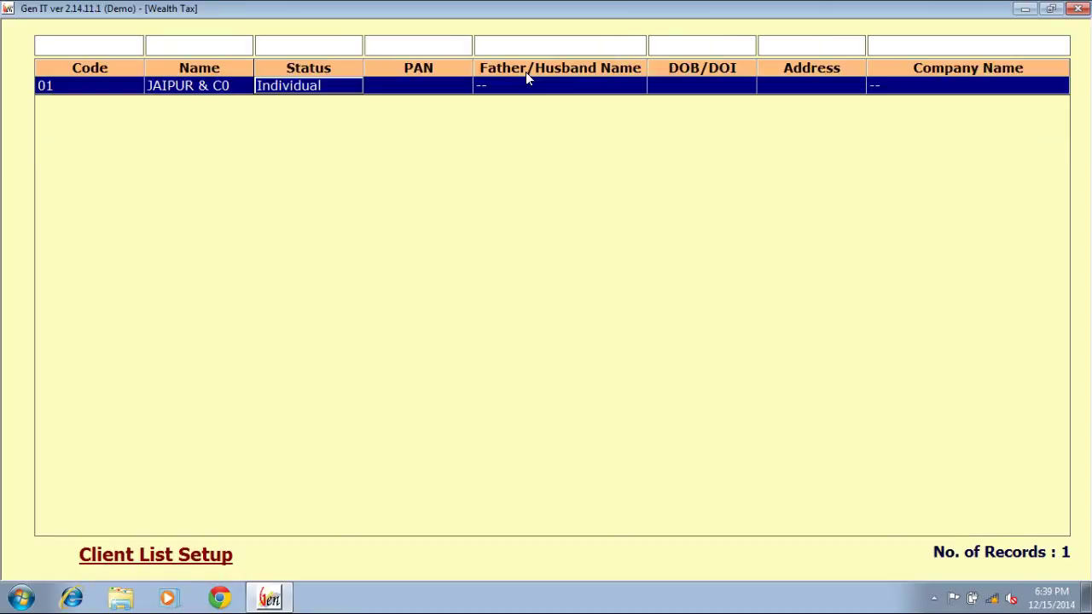
pyautogui.click(231, 90)
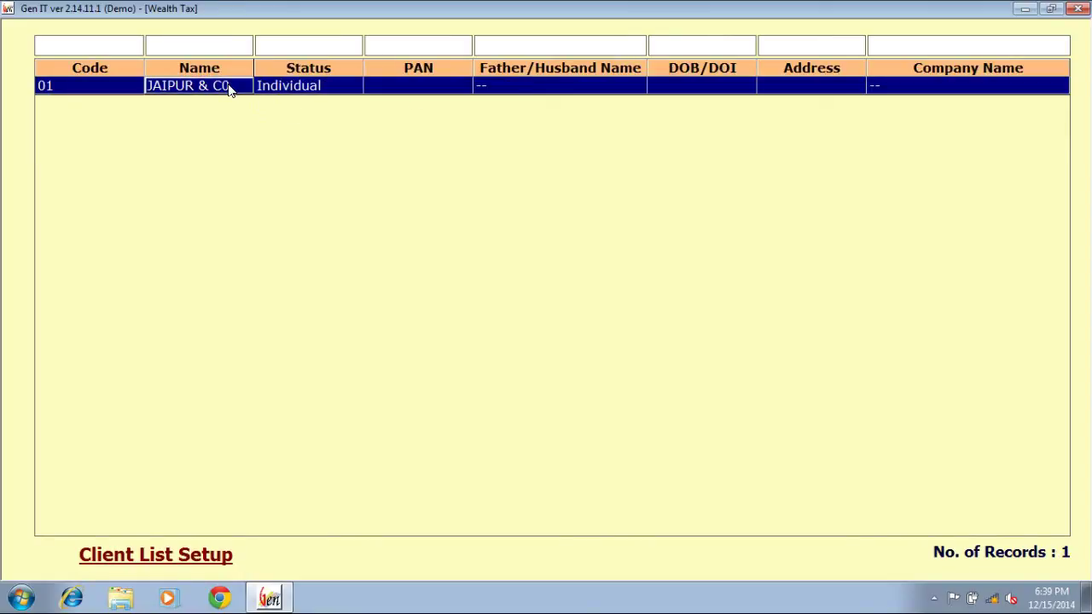
pyautogui.doubleClick(295, 92)
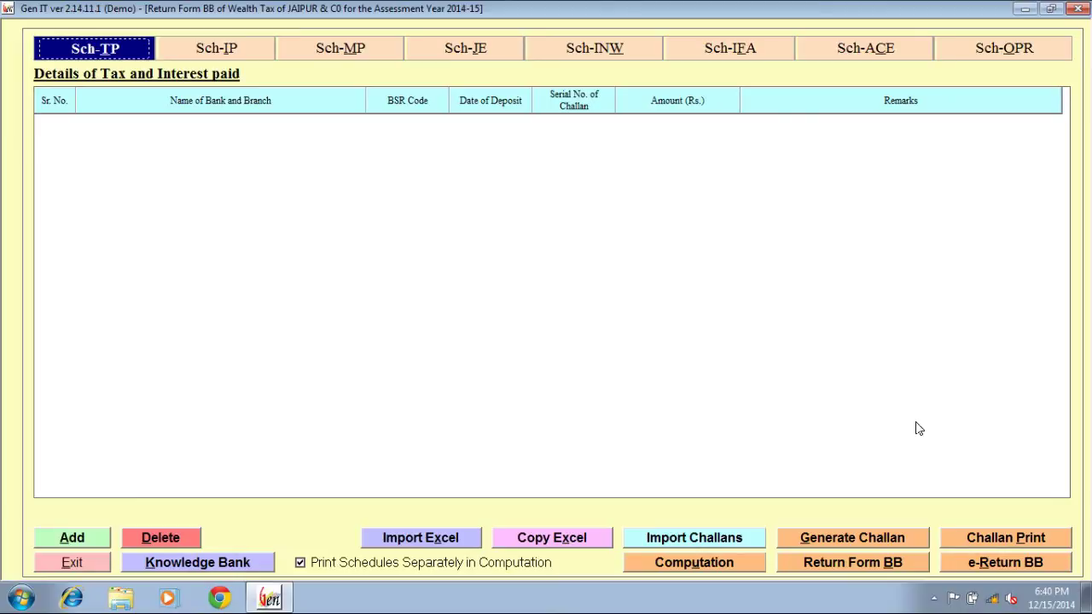
pyautogui.press('Escape')
pyautogui.press('Escape')
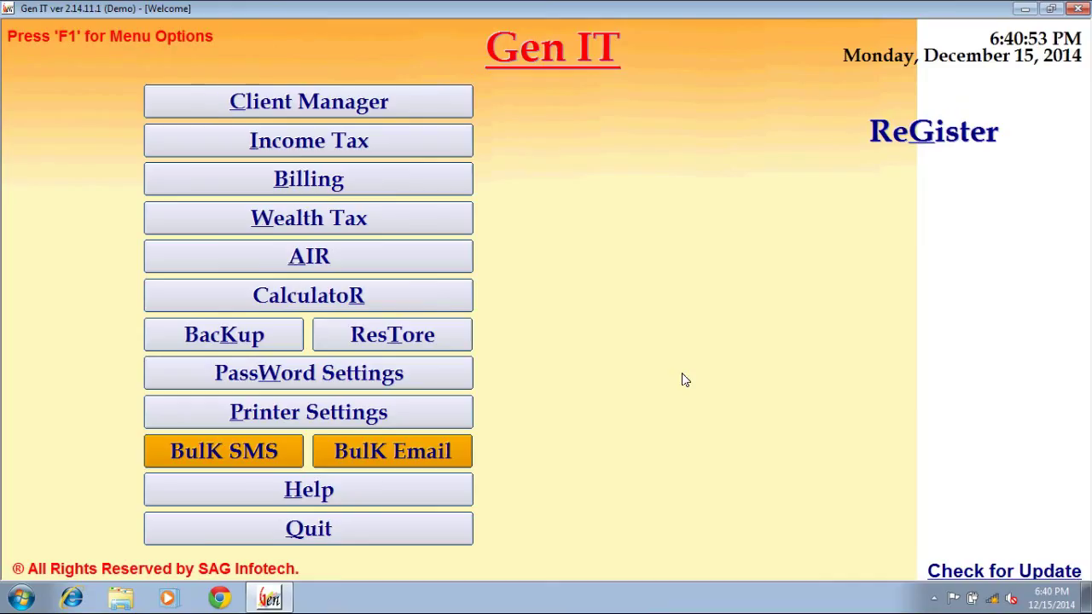
# Open AIR work for client JAIPUR & C0, view Form No. 61A, then leave it
pyautogui.click(374, 254)
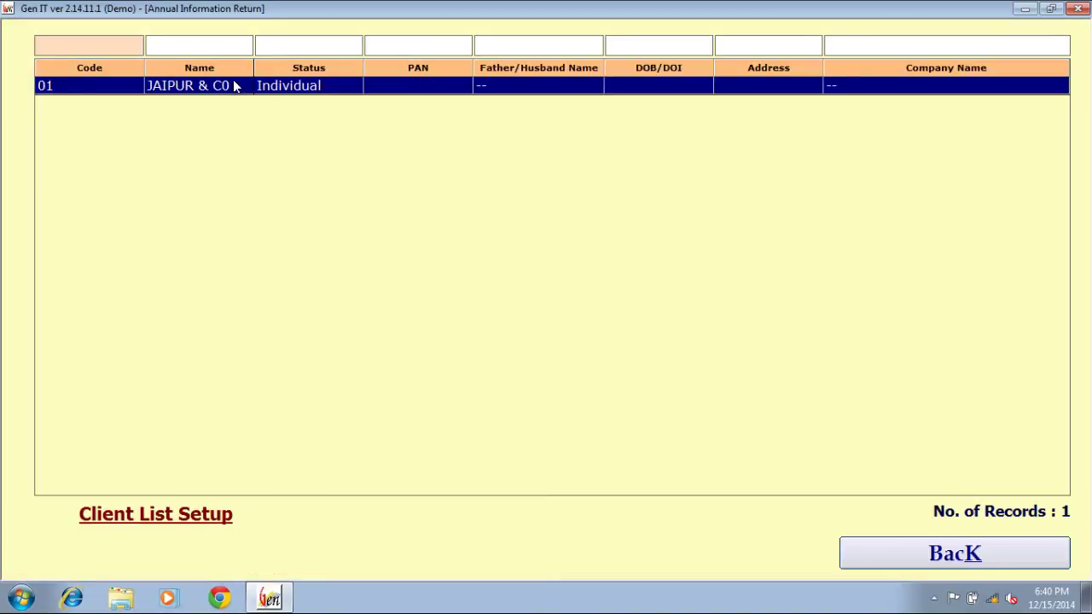
pyautogui.click(228, 89)
pyautogui.doubleClick(228, 89)
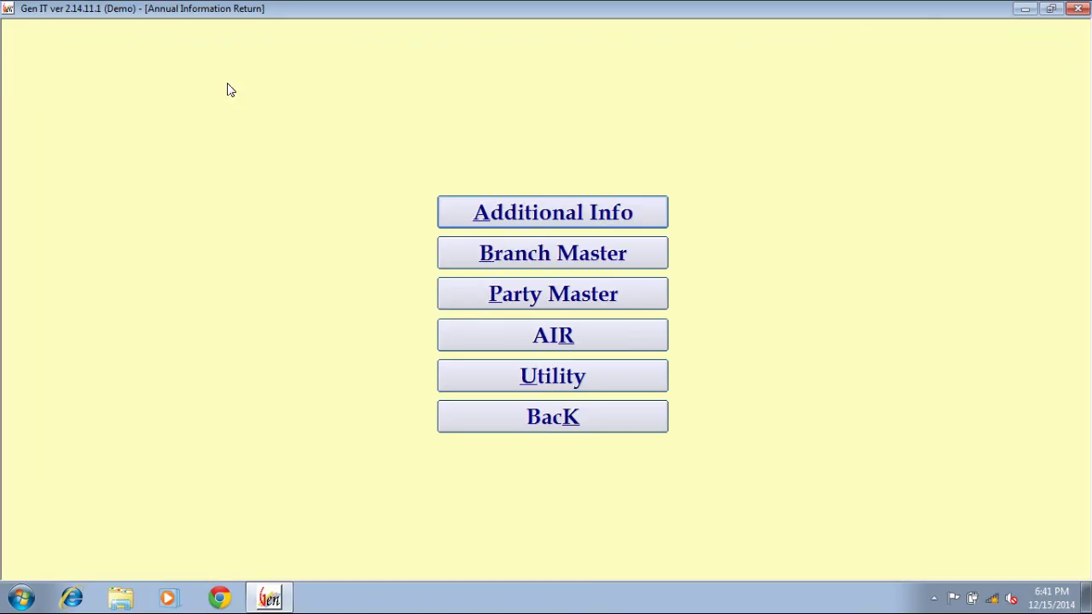
pyautogui.click(630, 340)
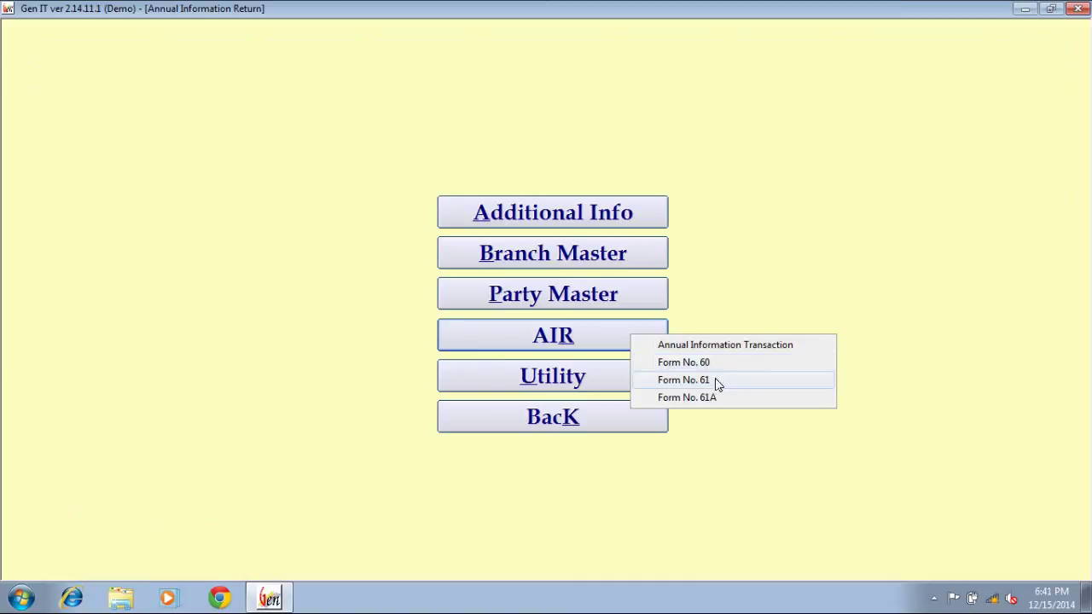
pyautogui.click(714, 399)
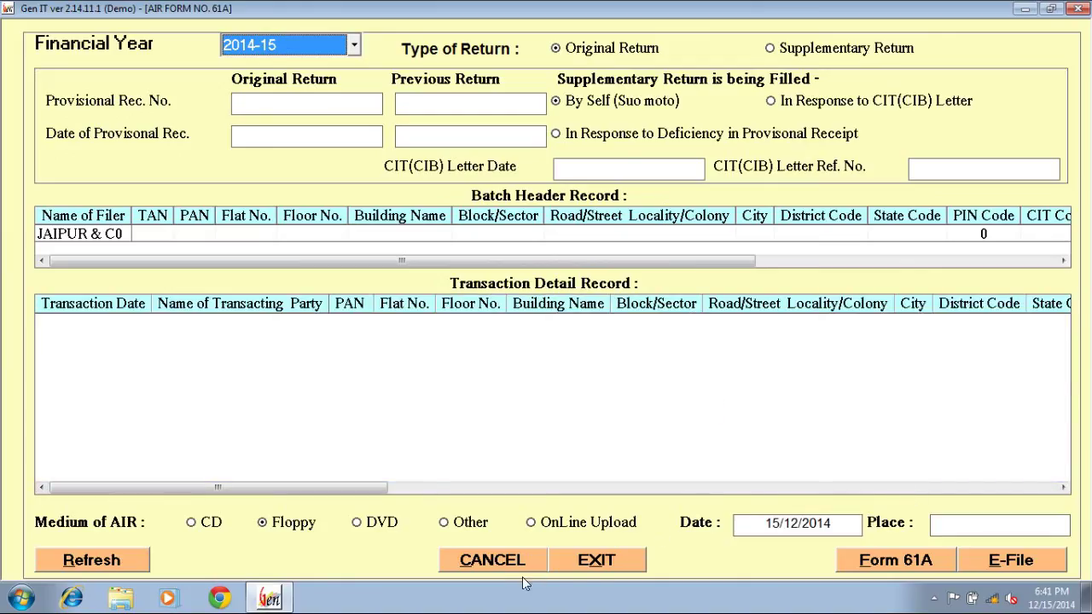
pyautogui.click(602, 568)
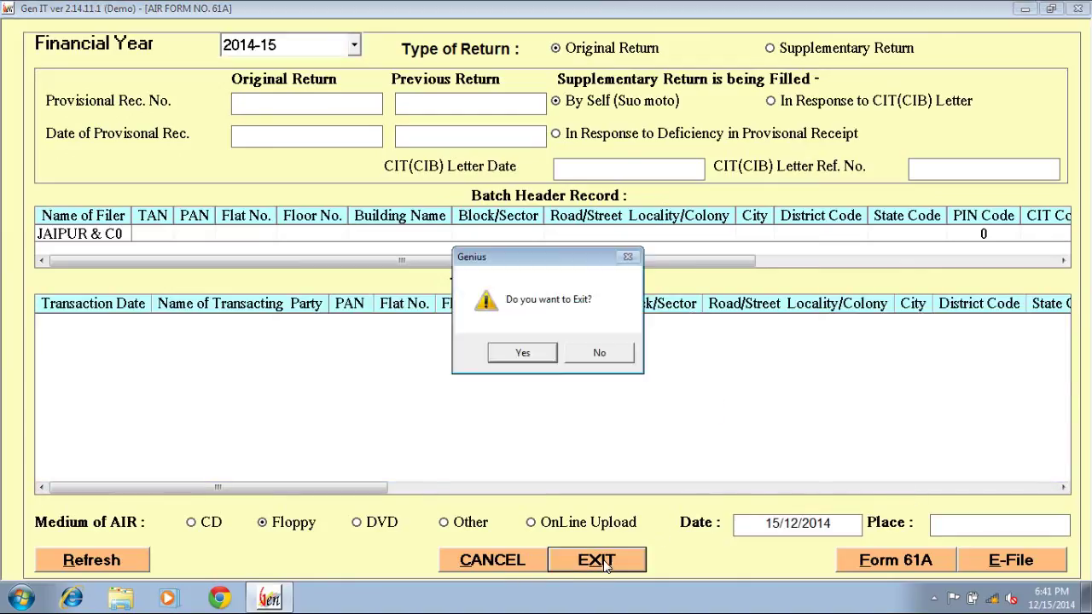
pyautogui.click(517, 352)
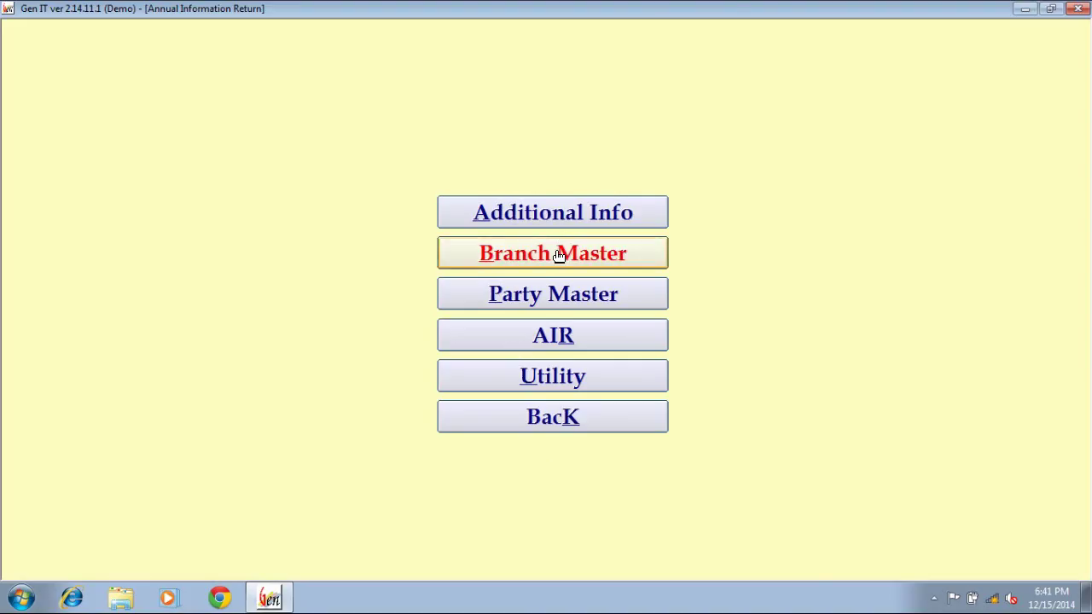
# View the Party Master list, exit to the main menu, and launch the Calculator
pyautogui.click(540, 300)
pyautogui.press('Escape')
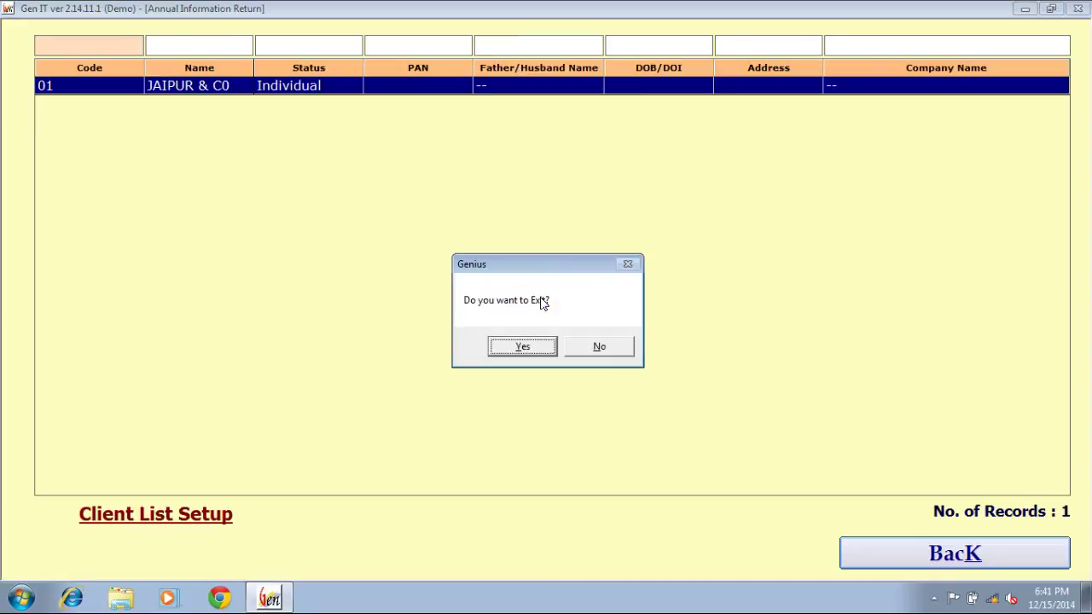
pyautogui.click(503, 353)
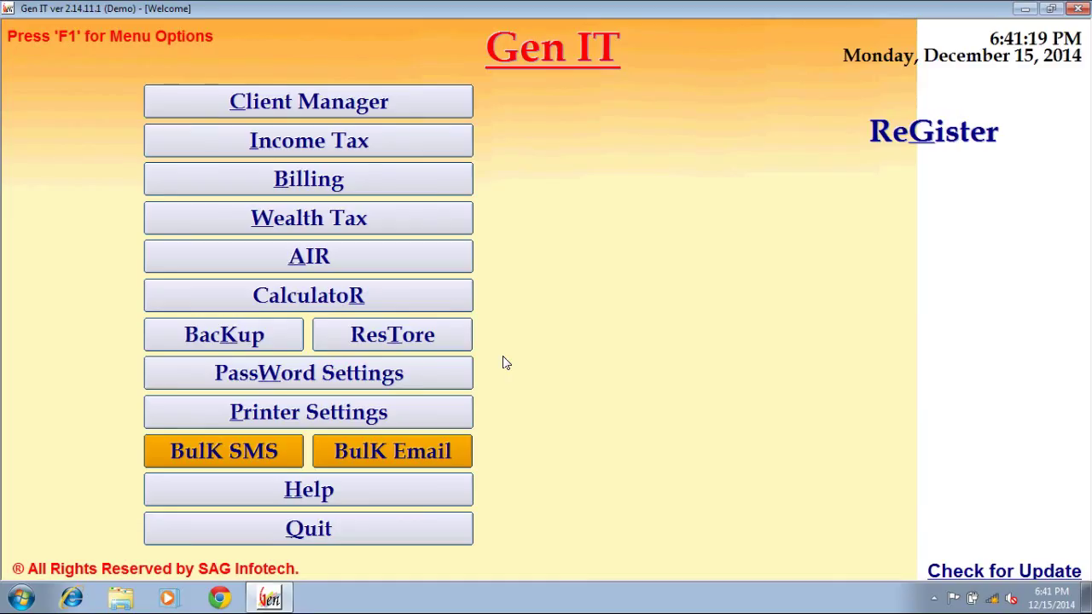
pyautogui.click(321, 296)
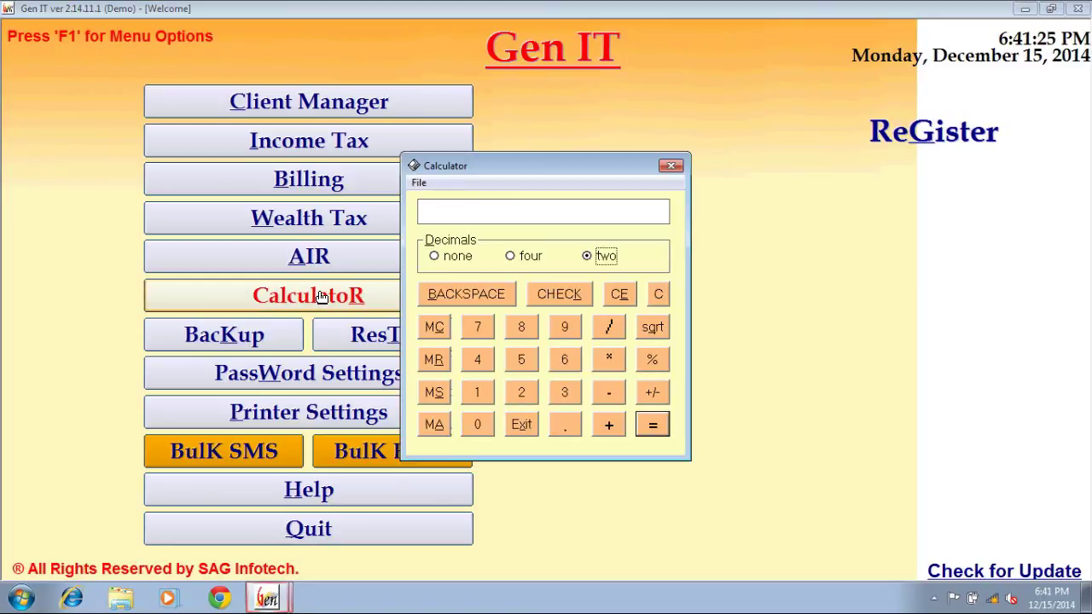